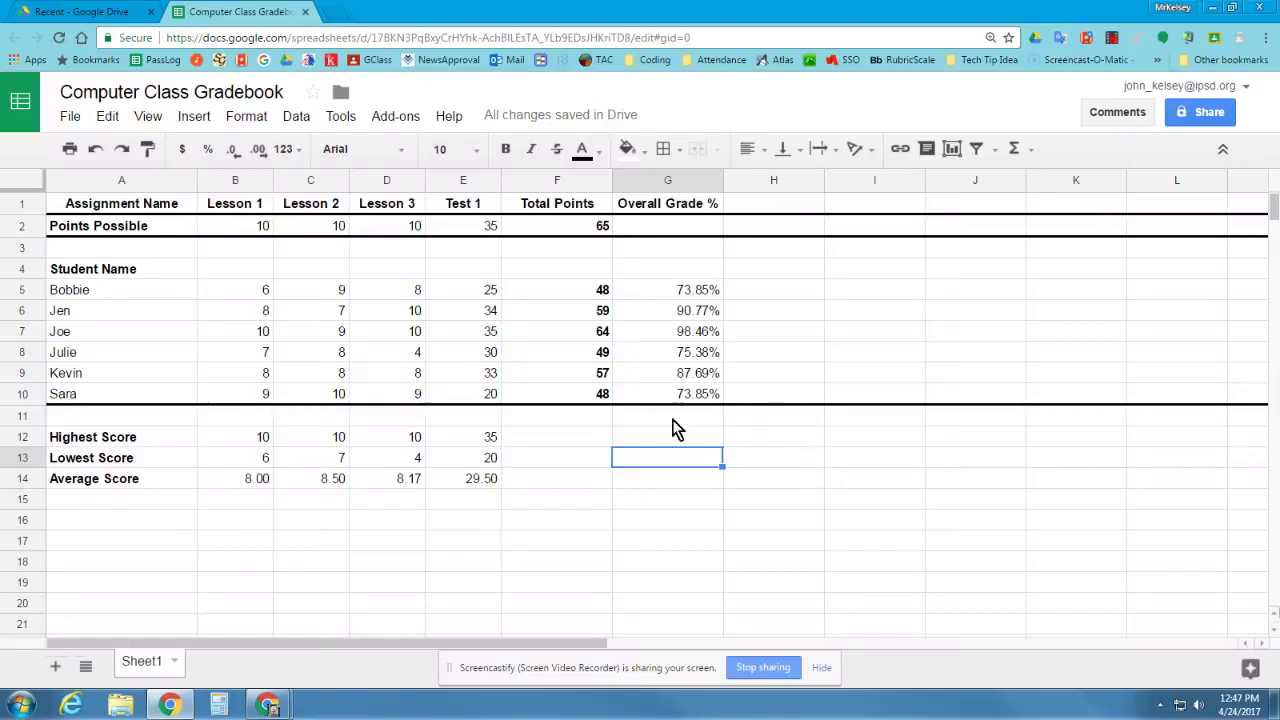
# - Bold the Highest, Lowest and Average values in B12:E14 and the Overall Grade % values in G5:G10
pyautogui.click(262, 292)
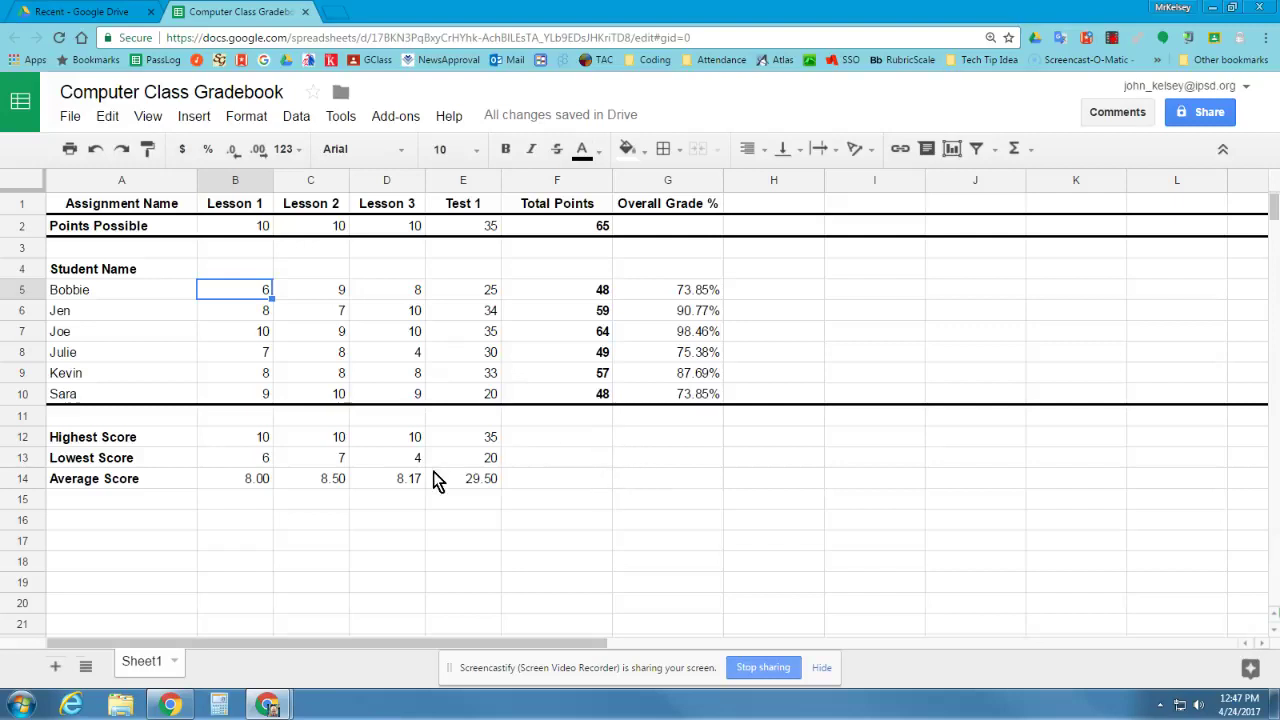
pyautogui.moveTo(250, 443); pyautogui.dragTo(471, 483)
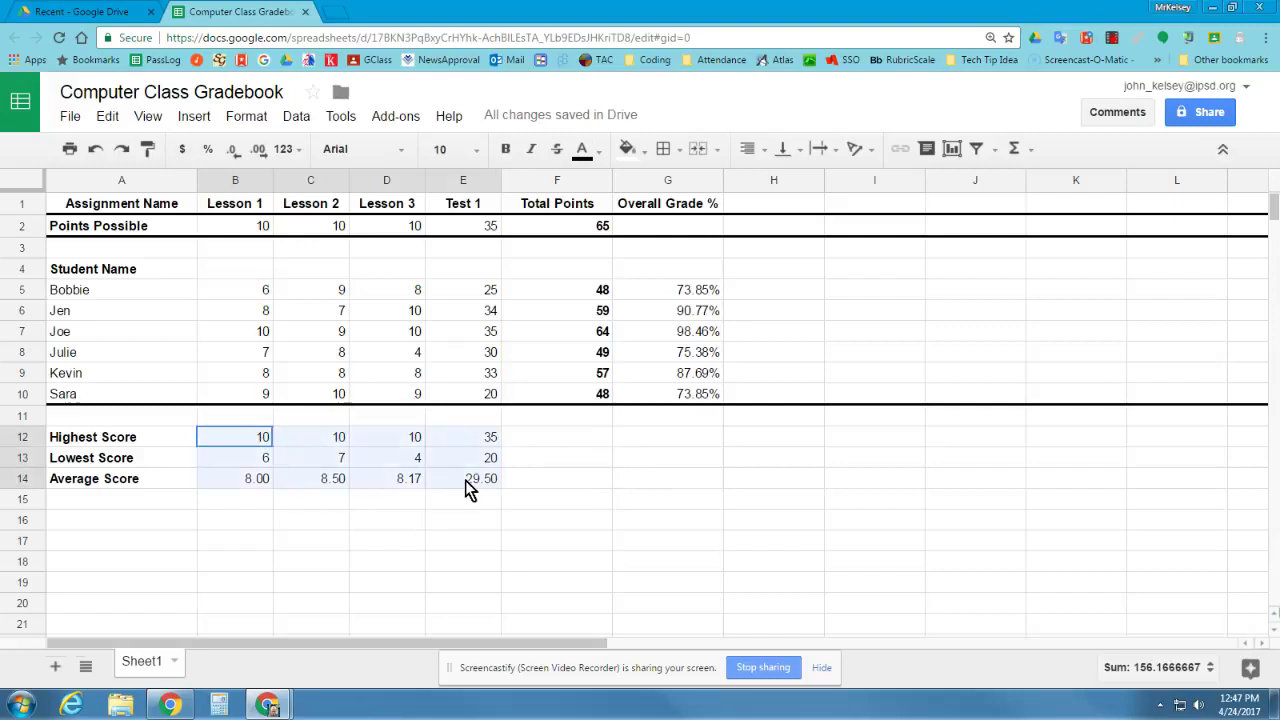
pyautogui.click(506, 149)
pyautogui.moveTo(657, 292); pyautogui.dragTo(690, 396)
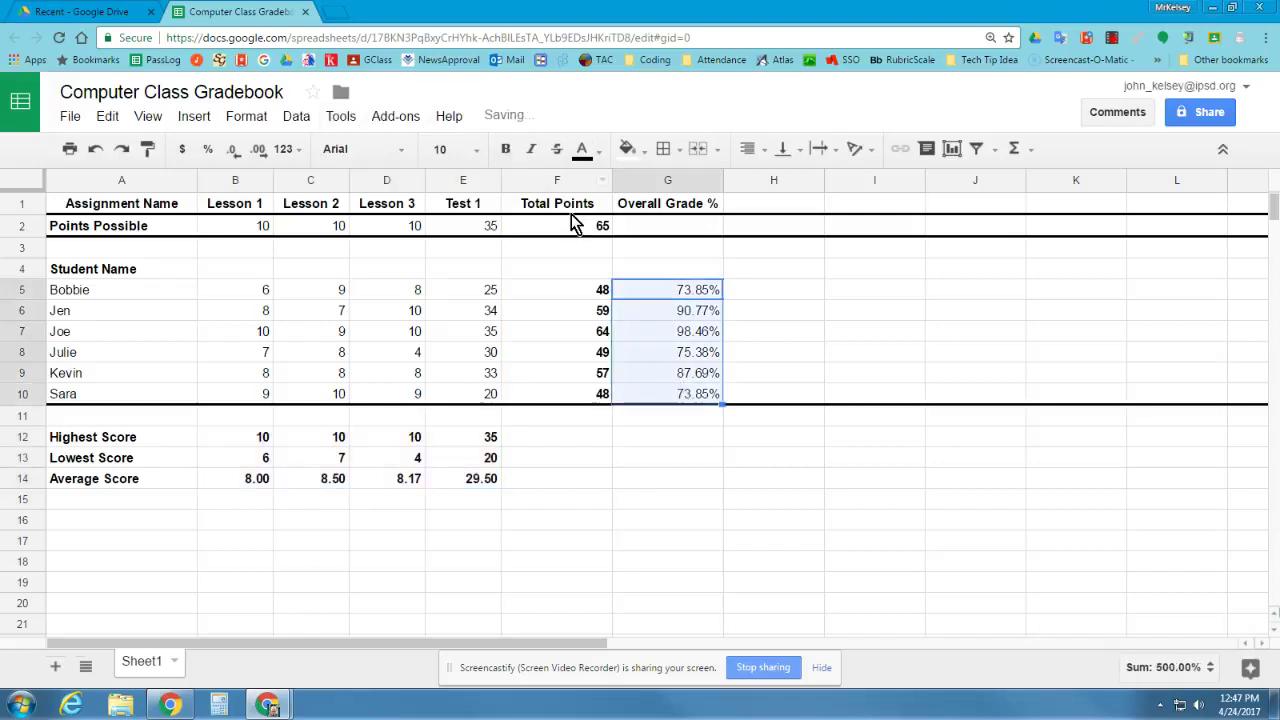
pyautogui.click(506, 149)
pyautogui.click(627, 436)
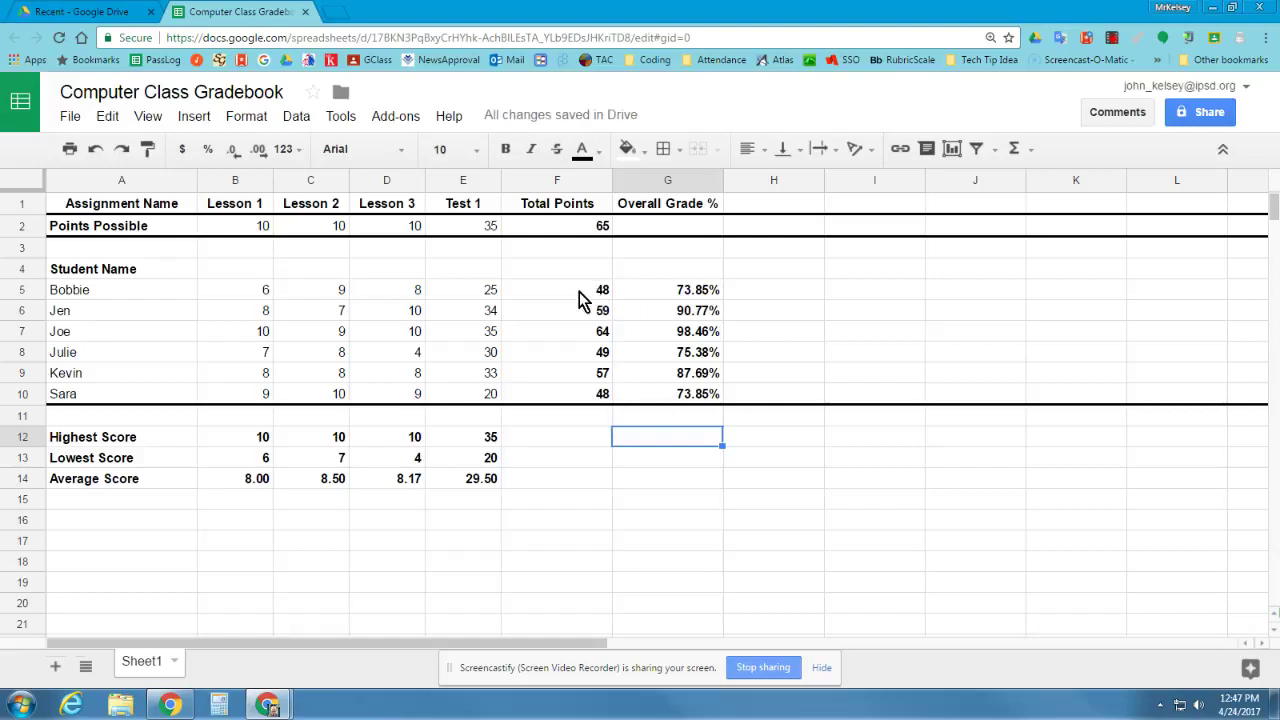
# - Change the Lesson 1 score in B7 to 12 and the Lesson 3 score in D5 to 0
pyautogui.click(264, 295)
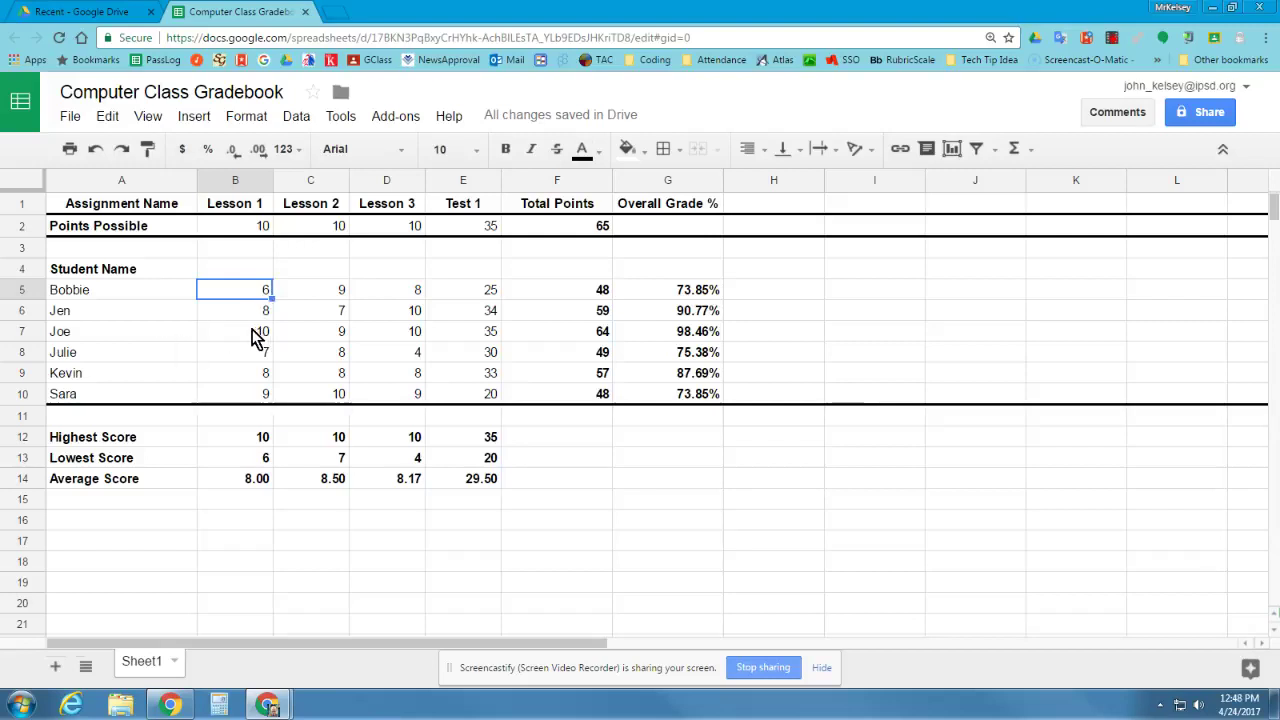
pyautogui.click(253, 332)
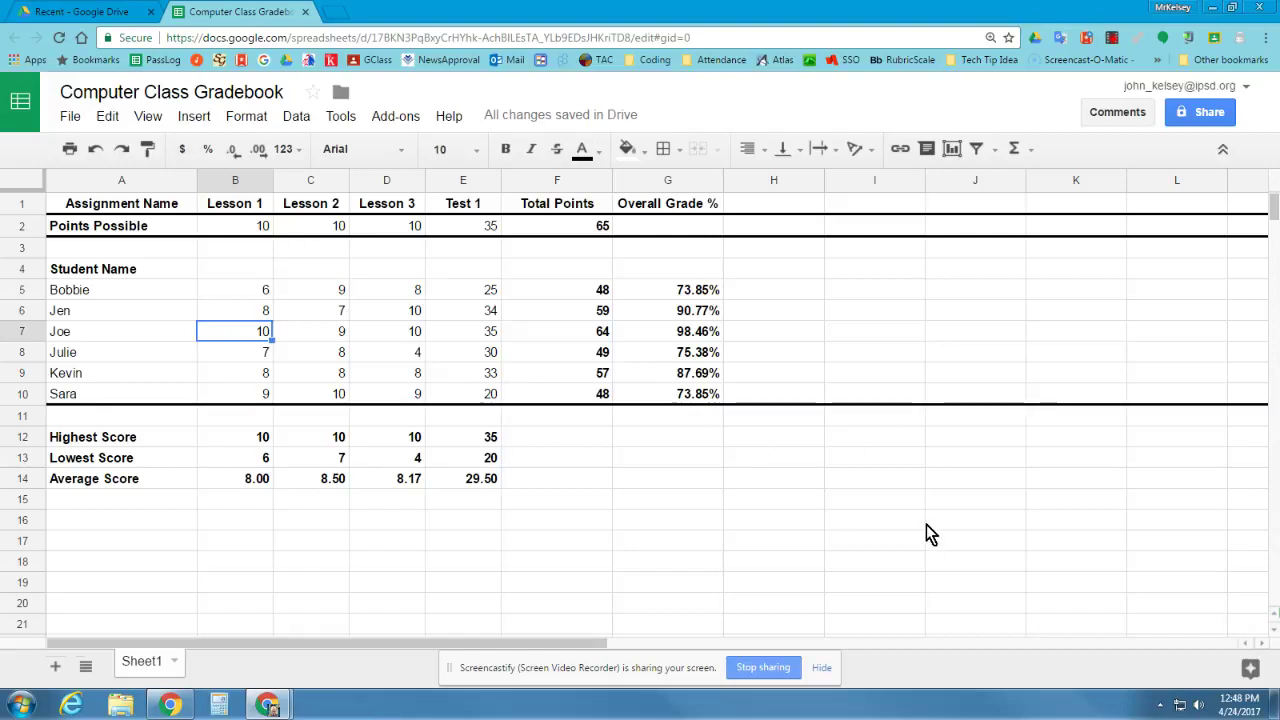
pyautogui.write('12')
pyautogui.press('Return')
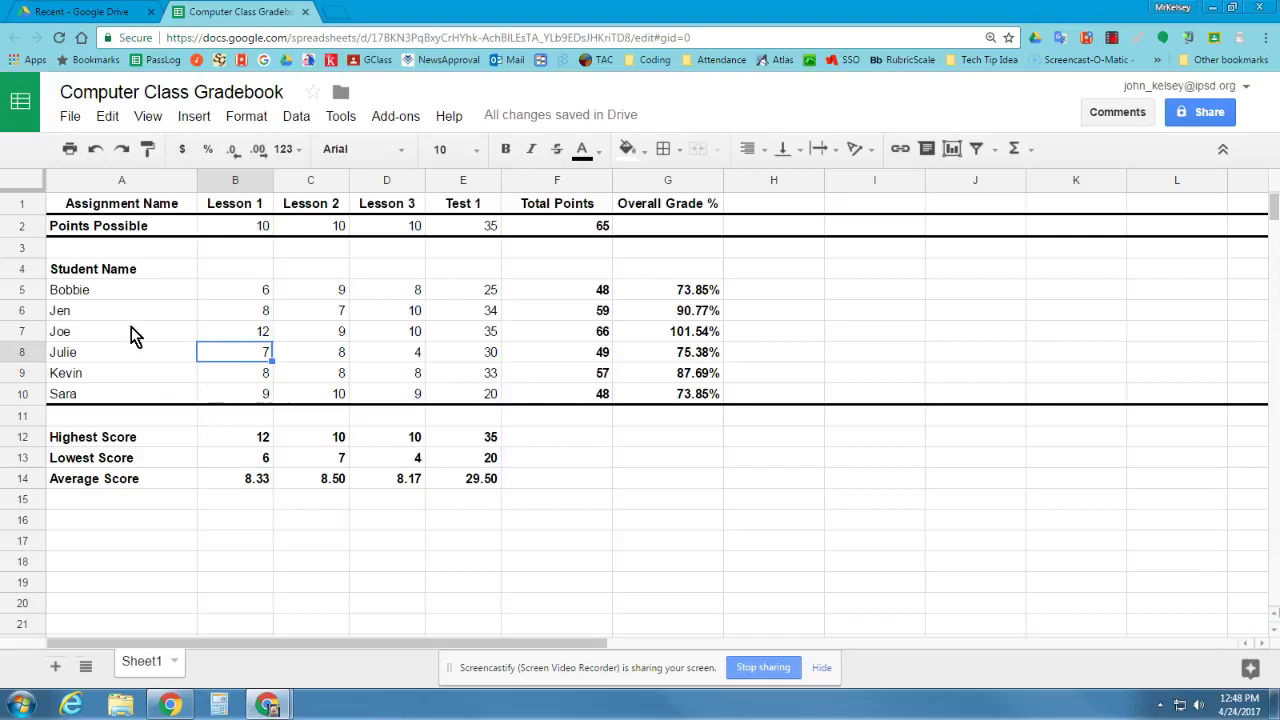
pyautogui.click(400, 291)
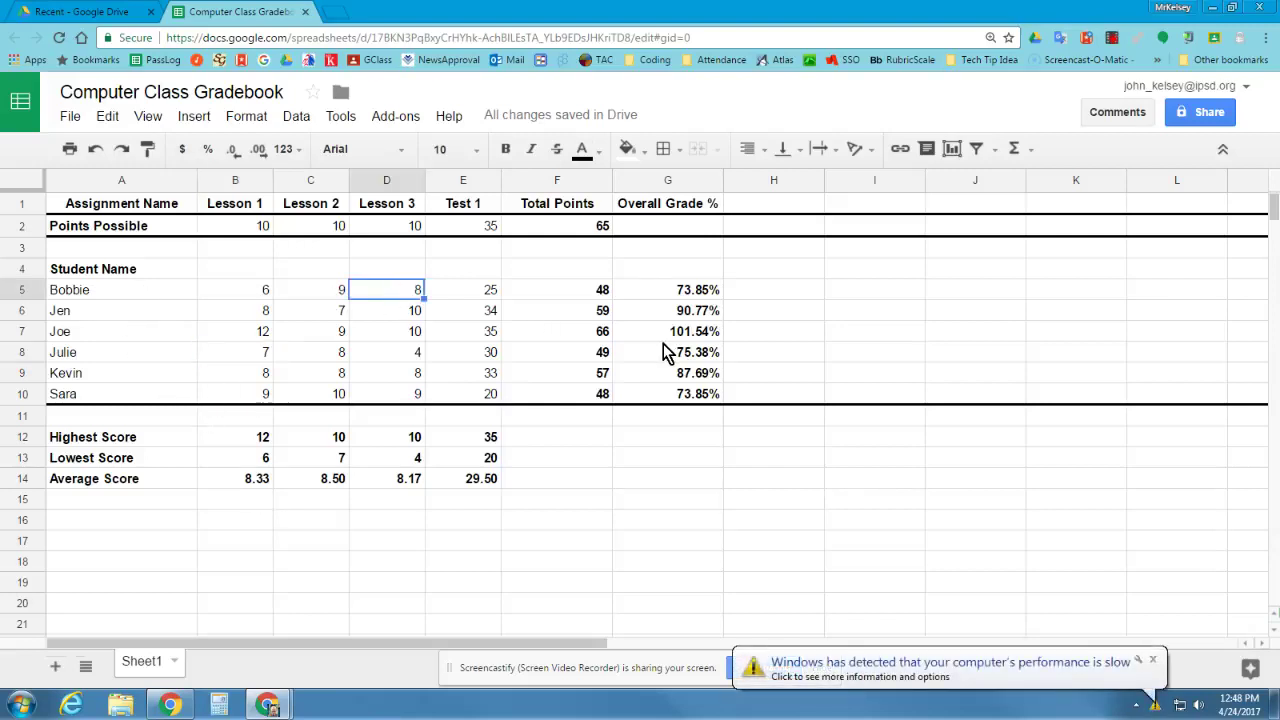
pyautogui.write('0')
pyautogui.press('Return')
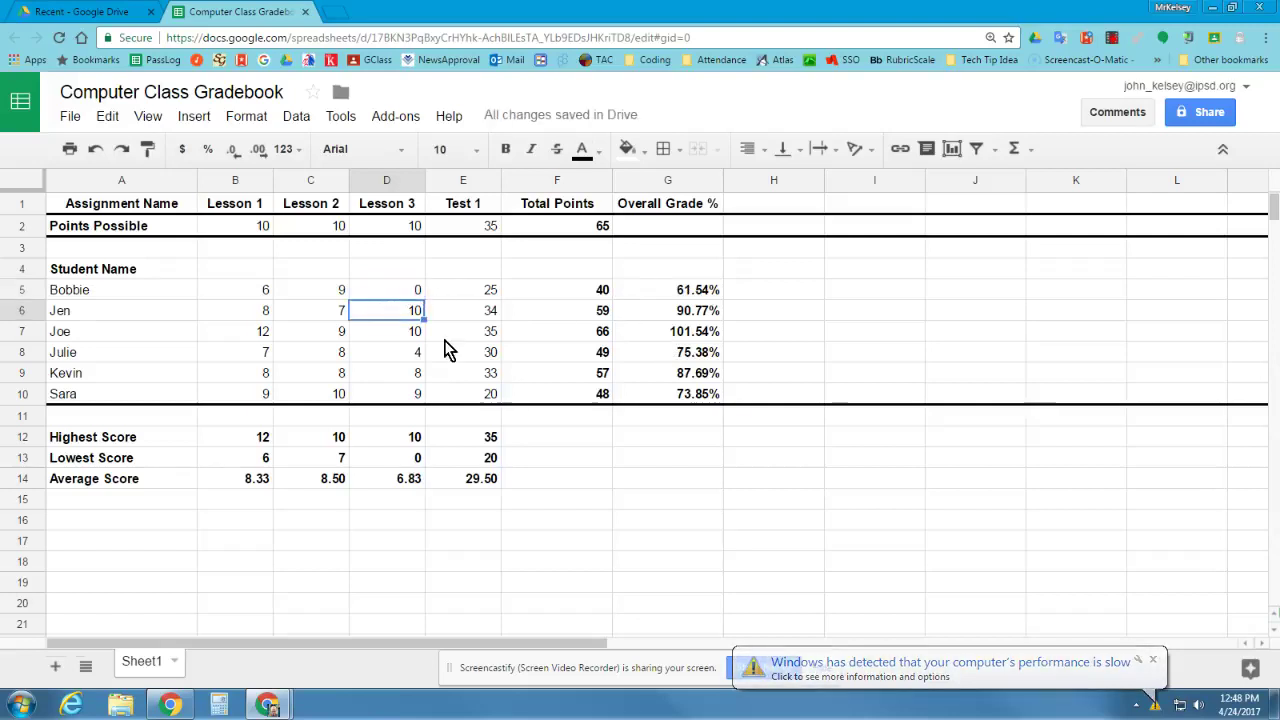
# - Set Test 1's points possible in E2 to 34
pyautogui.click(485, 228)
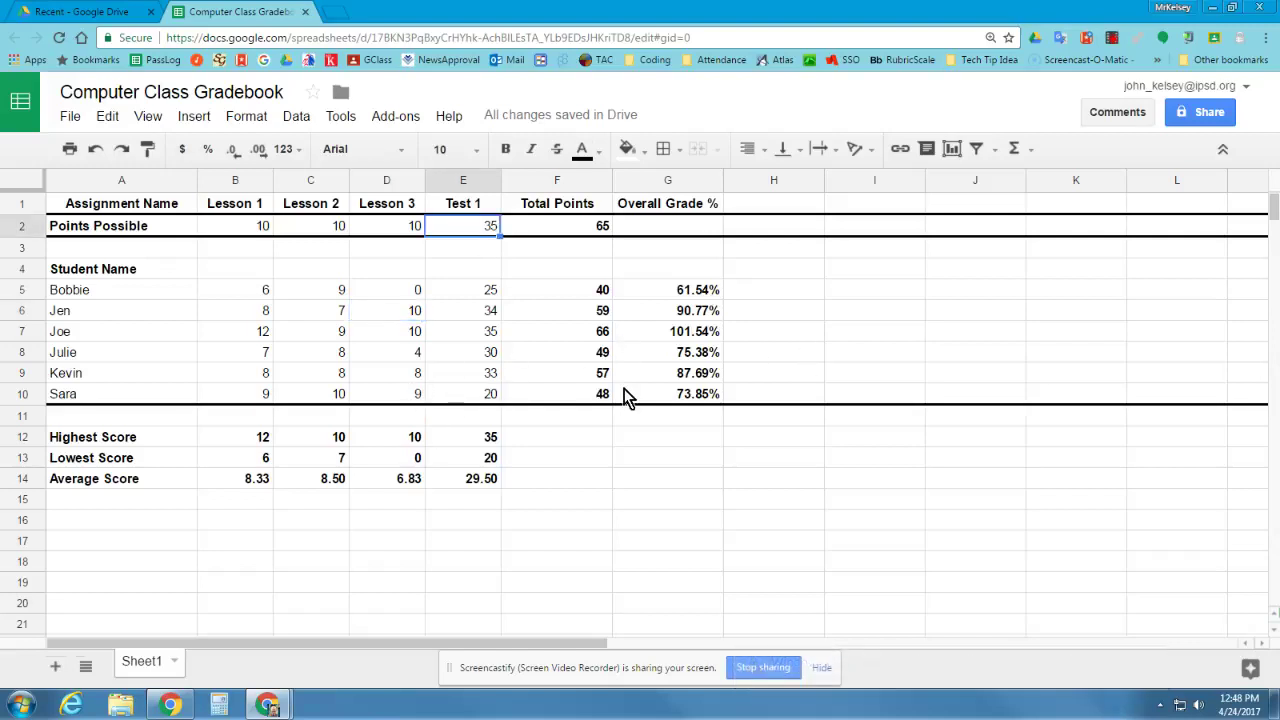
pyautogui.write('34')
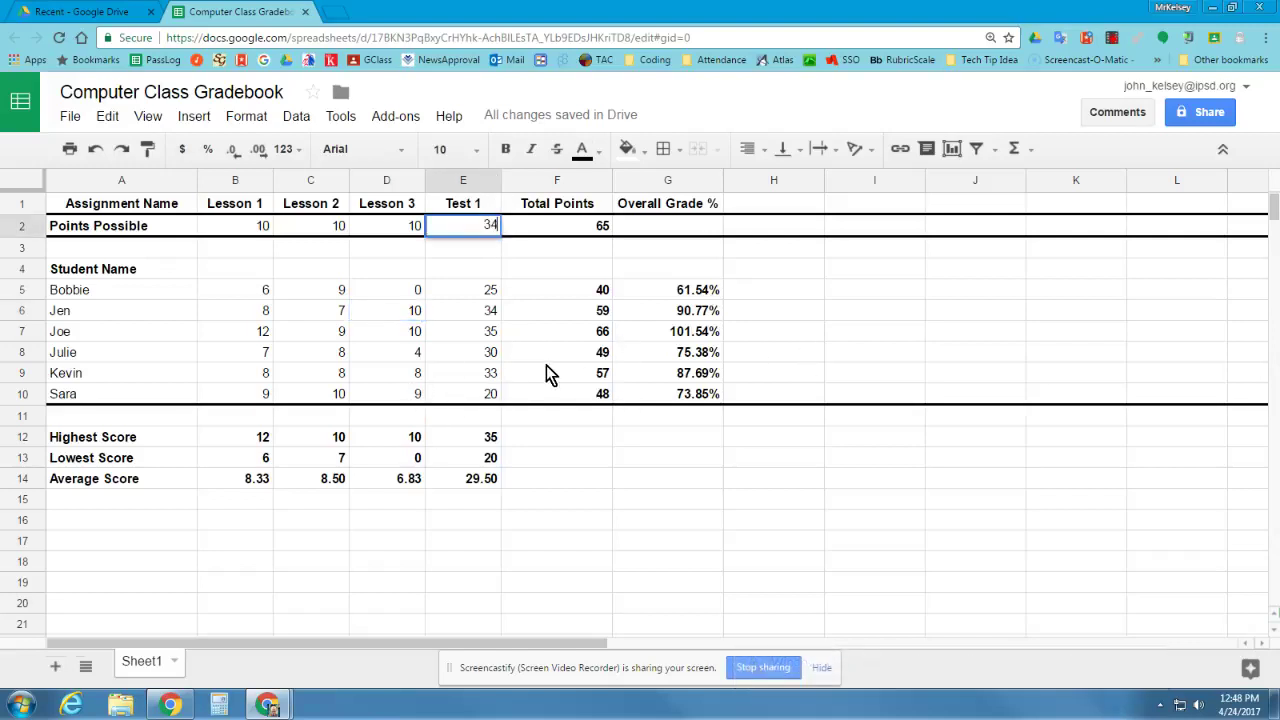
pyautogui.press('Return')
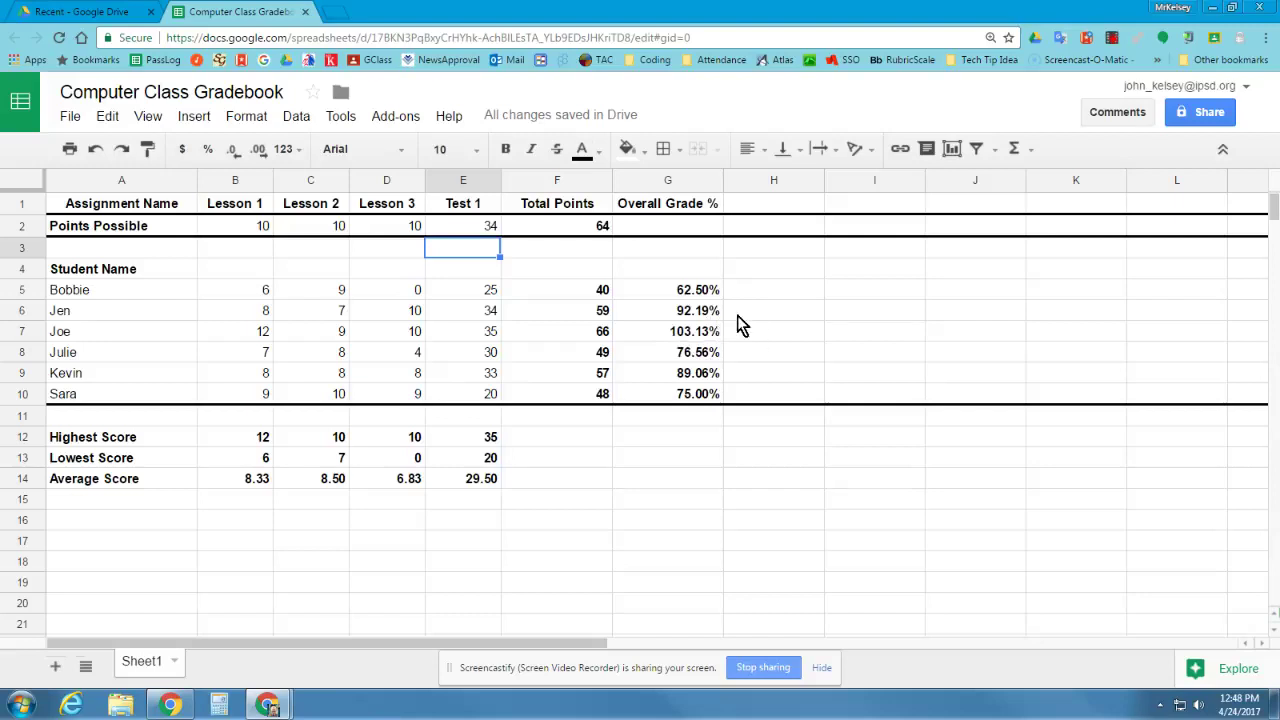
# - Change the fourth student's Lesson 3 score in D8 to 8
pyautogui.click(381, 351)
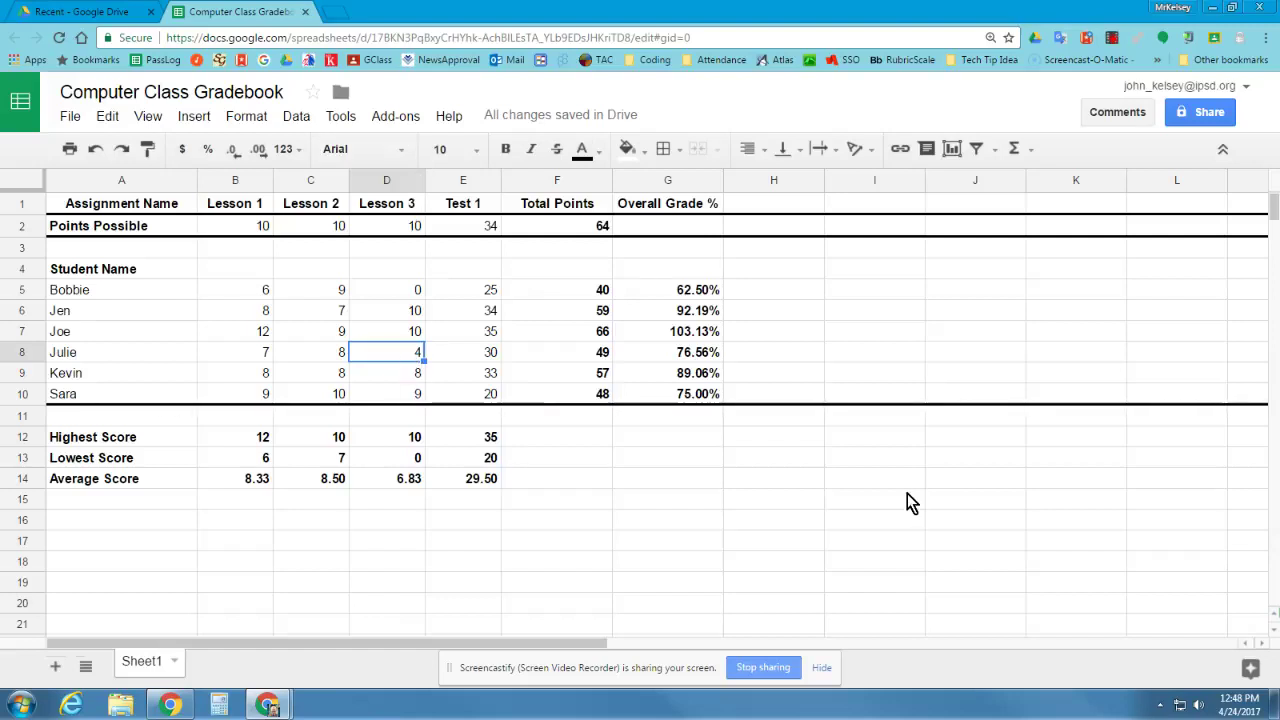
pyautogui.write('8')
pyautogui.press('Return')
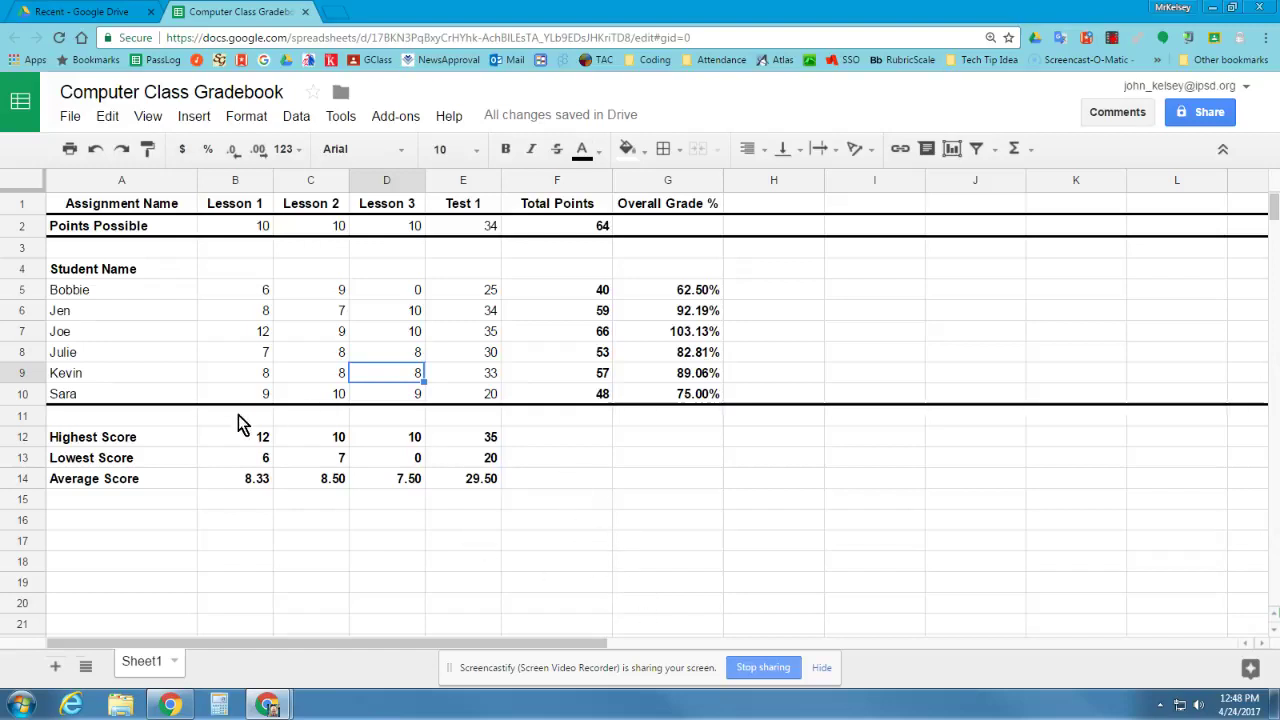
# - Enter 30 as the Test 1 score in E10, correcting a mistyped 4
pyautogui.click(494, 398)
pyautogui.write('4')
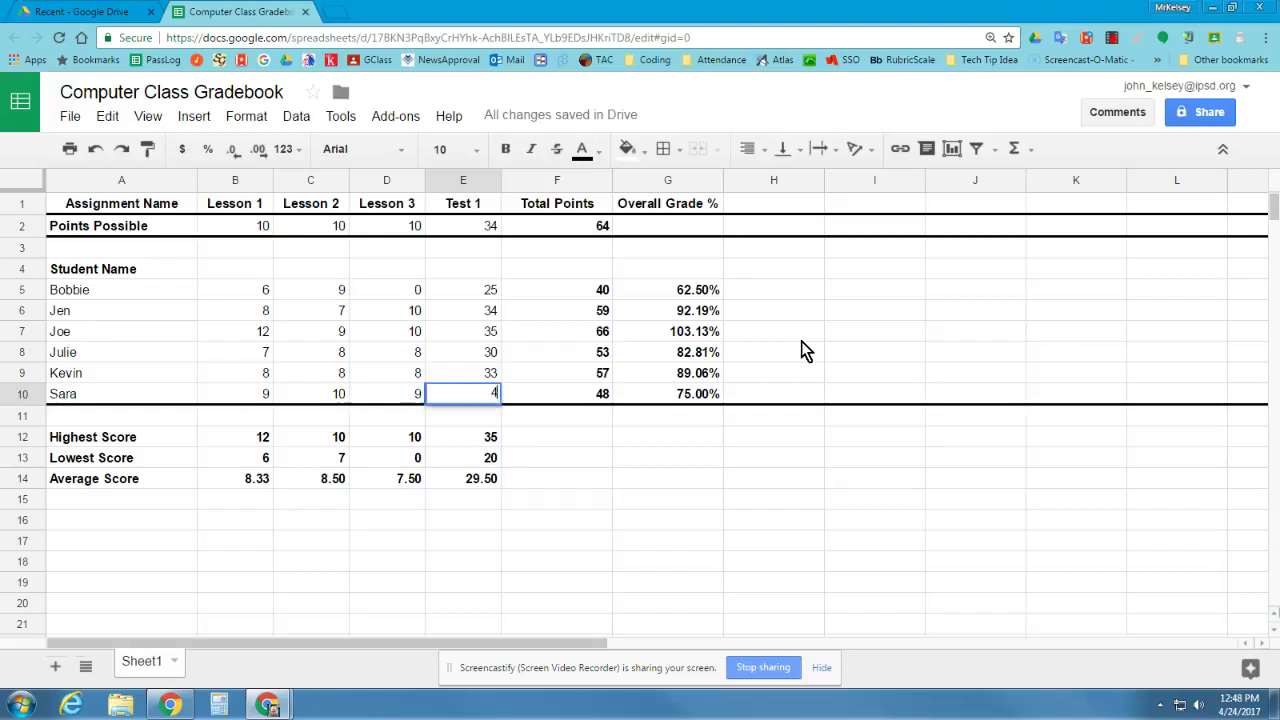
pyautogui.press('Return')
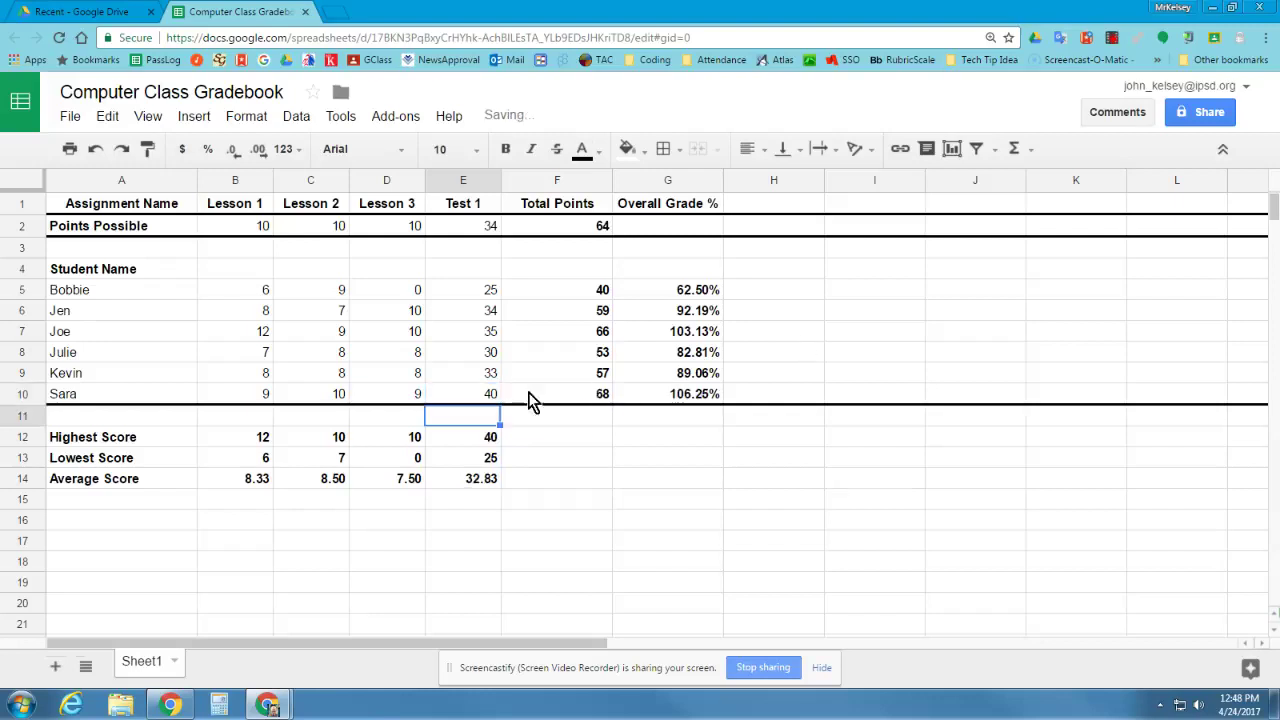
pyautogui.click(490, 397)
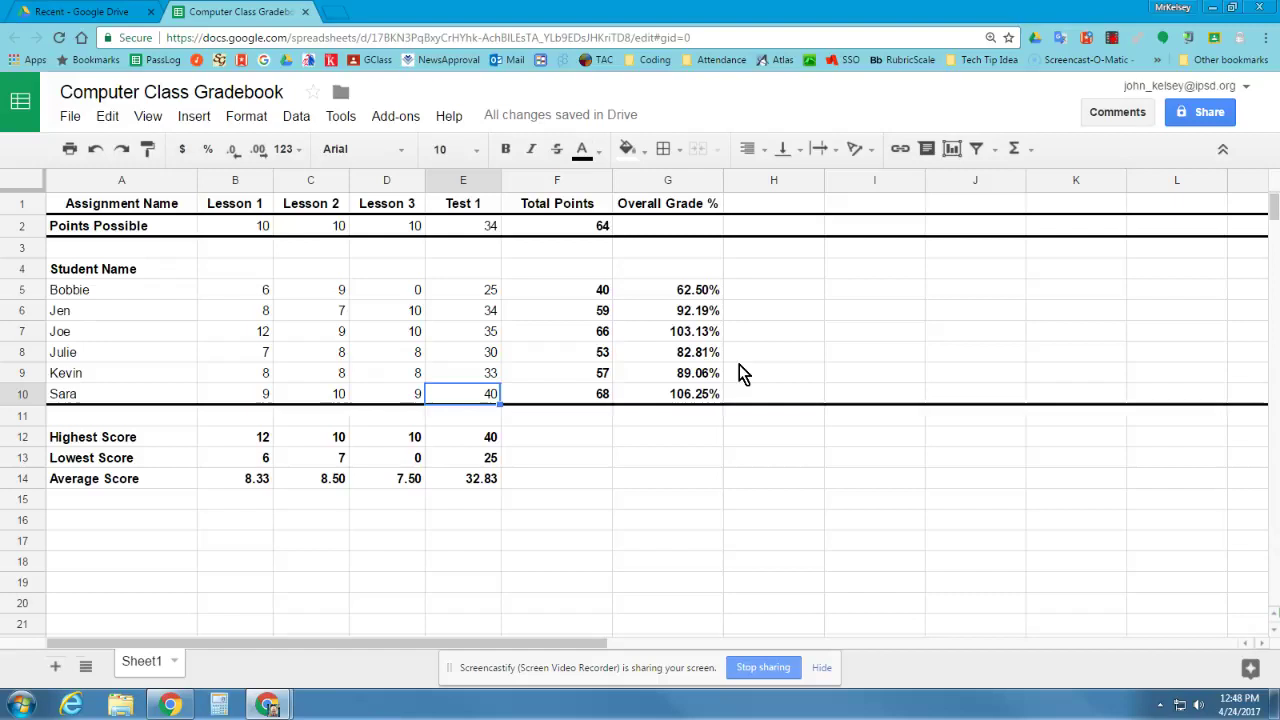
pyautogui.write('30')
pyautogui.press('Return')
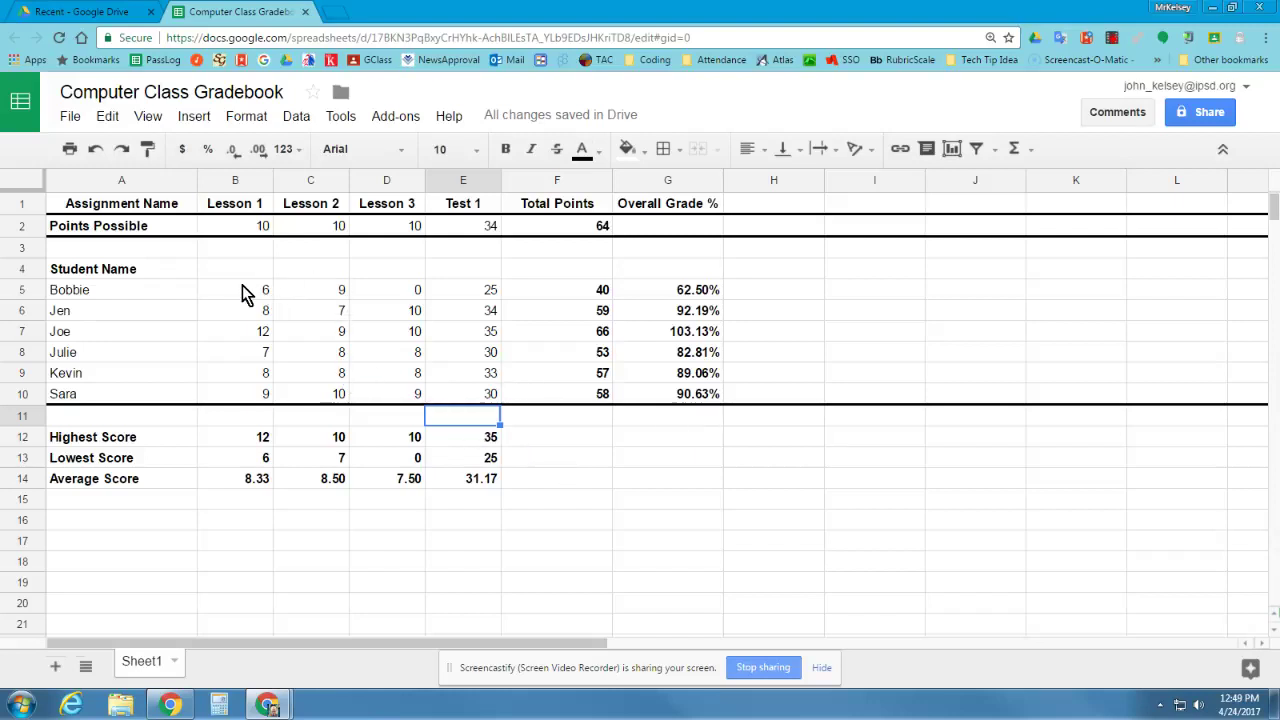
# - Change the Lesson 1 score in B6 to 10 and dismiss the Windows notification
pyautogui.click(241, 310)
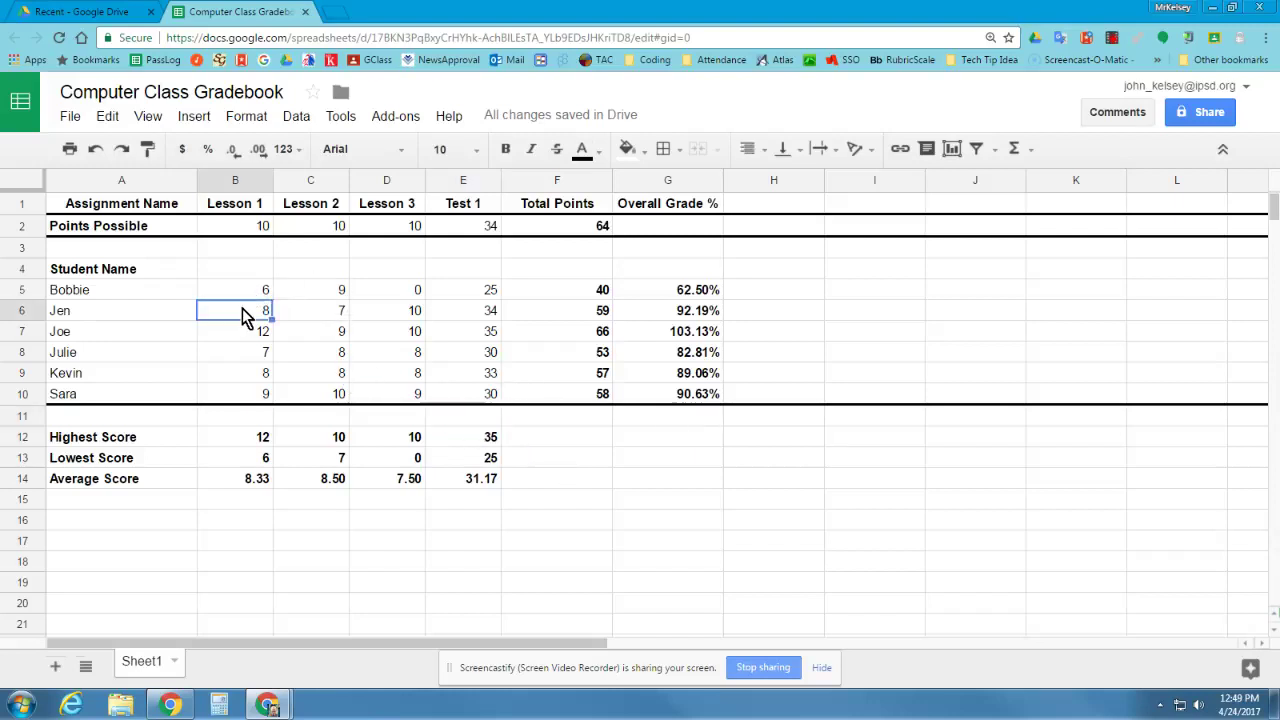
pyautogui.write('10')
pyautogui.press('Return')
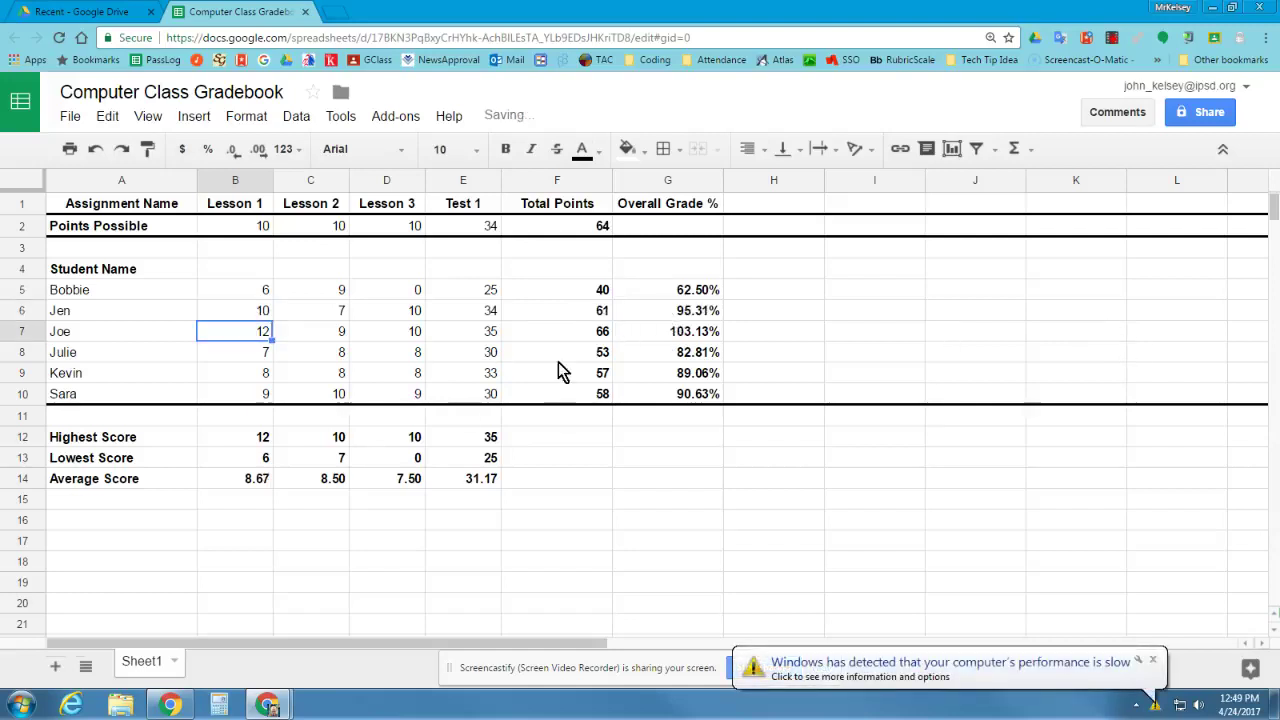
pyautogui.click(1153, 662)
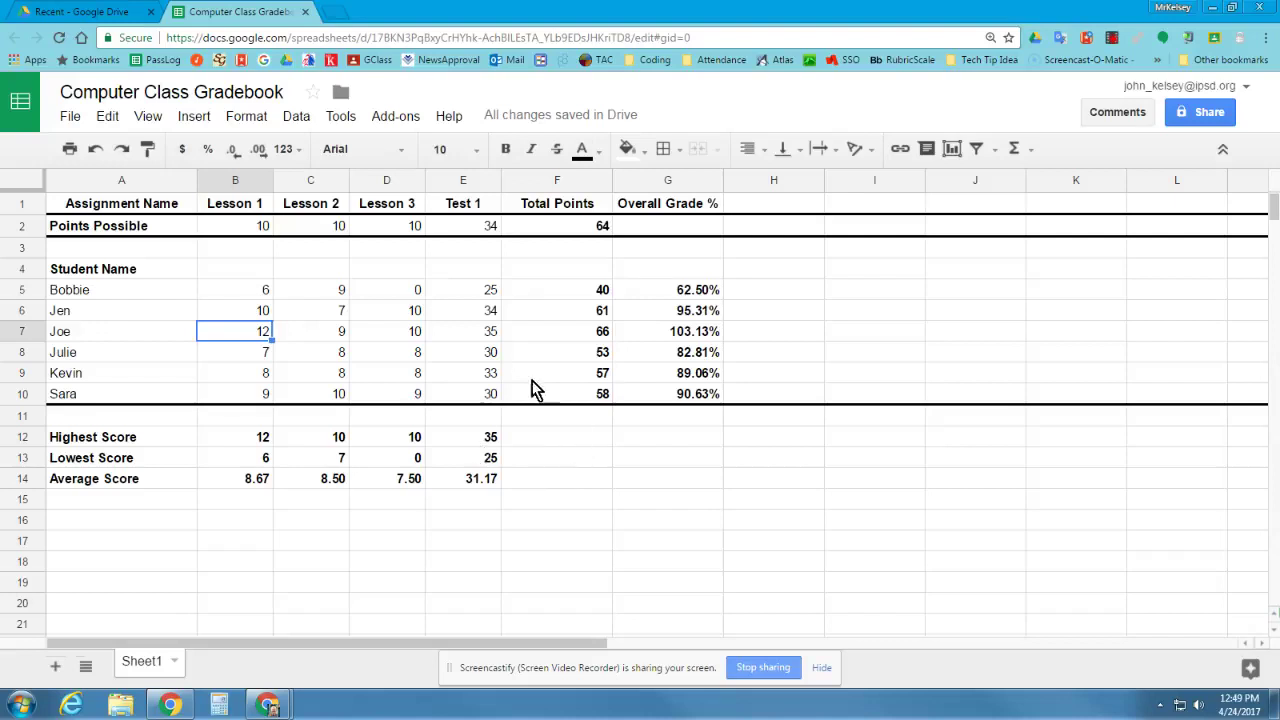
# - Select the student names and Lesson 1 scores in A5:B10 and insert a chart from them
pyautogui.click(530, 452)
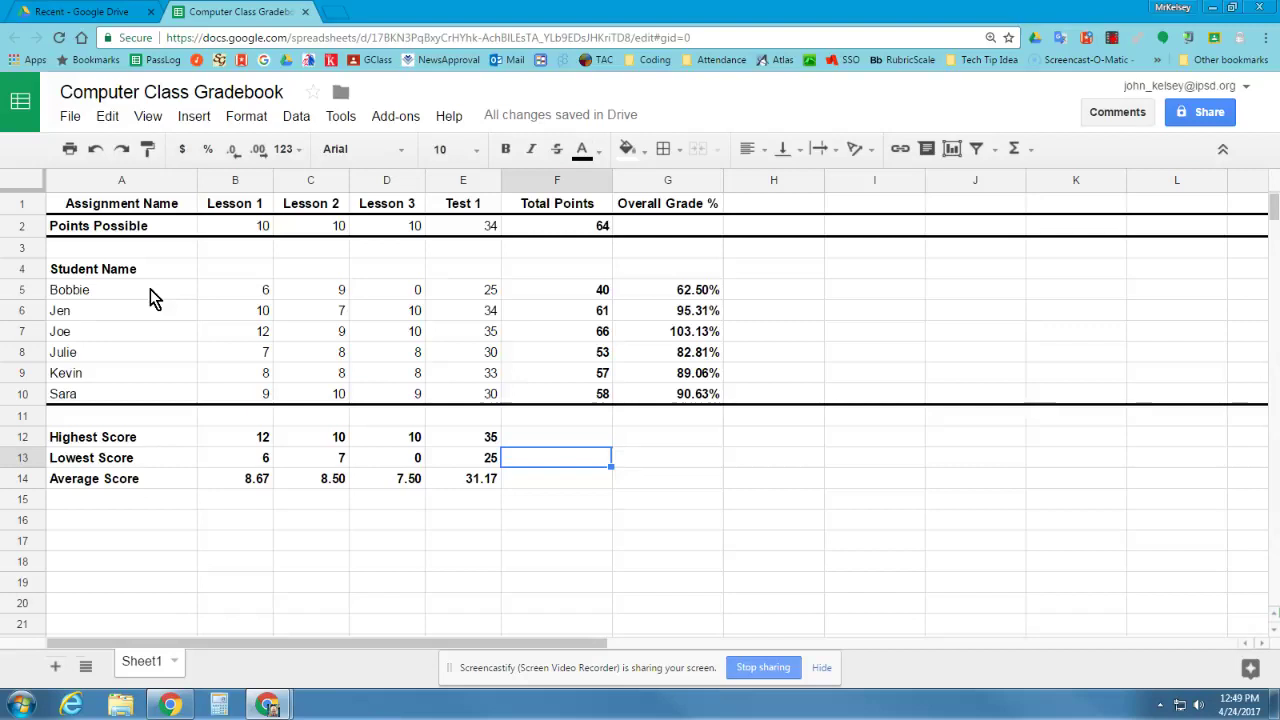
pyautogui.click(222, 382)
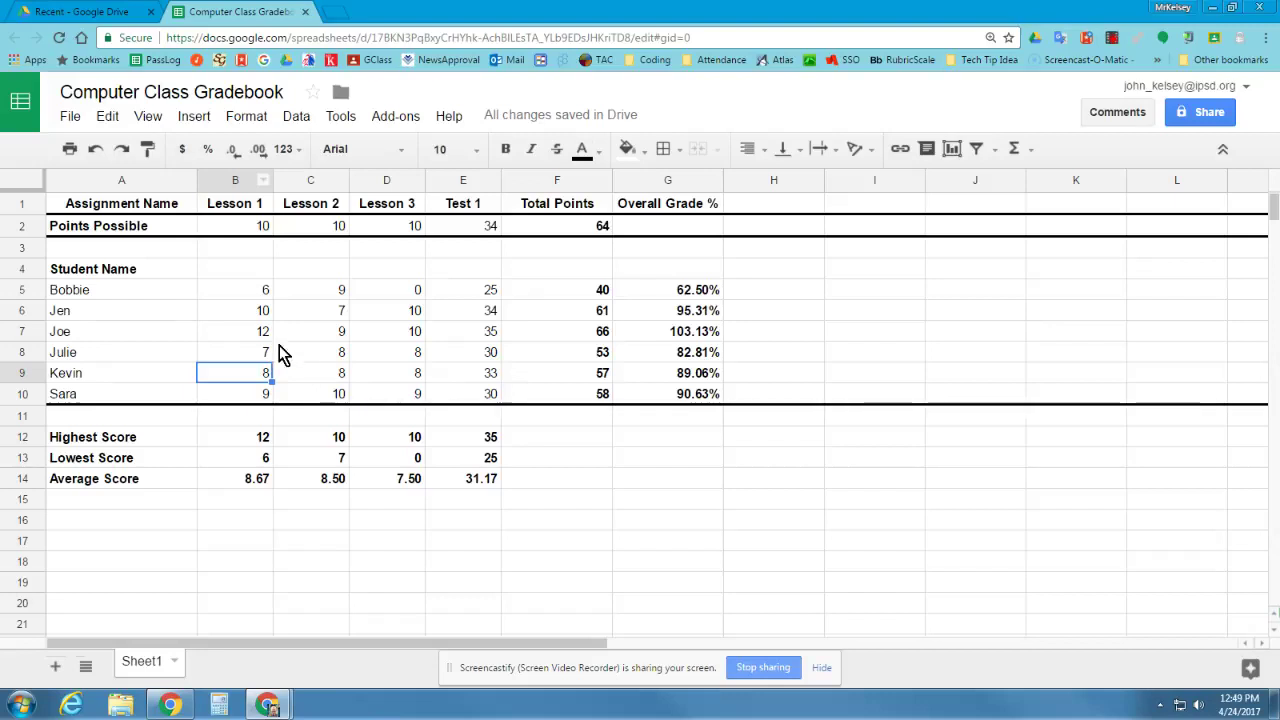
pyautogui.click(160, 296)
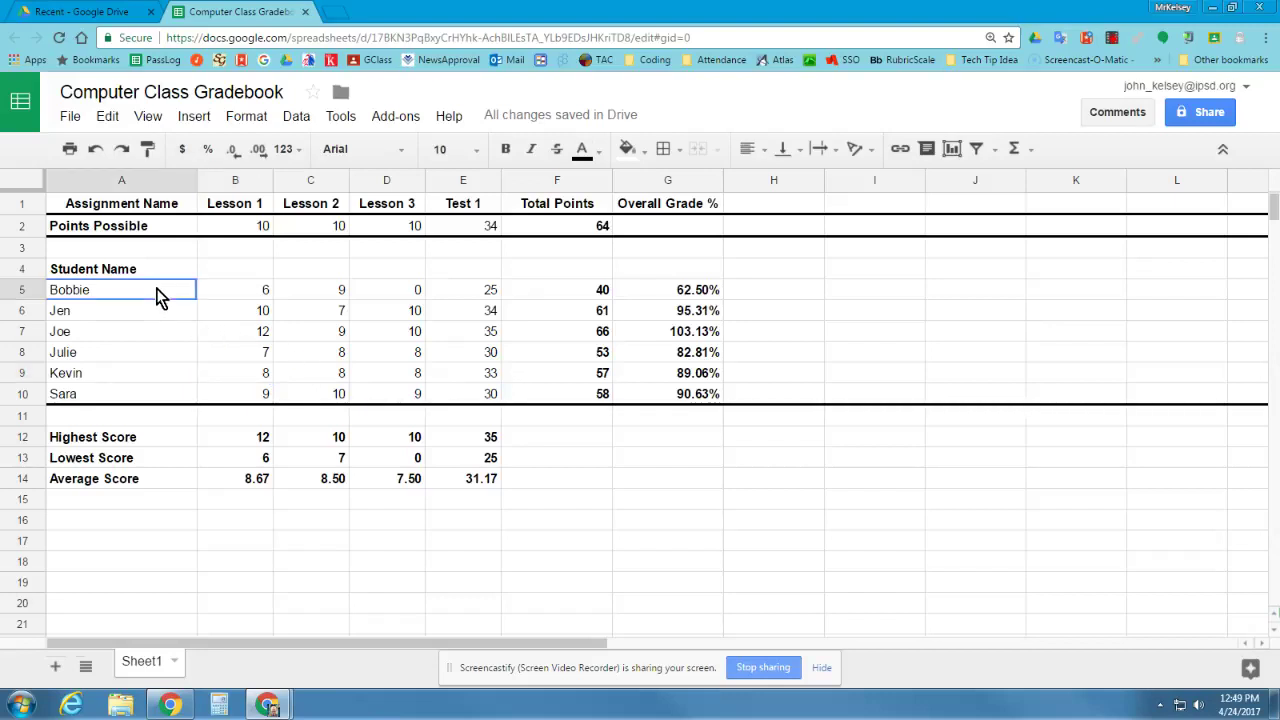
pyautogui.moveTo(160, 298); pyautogui.dragTo(231, 394)
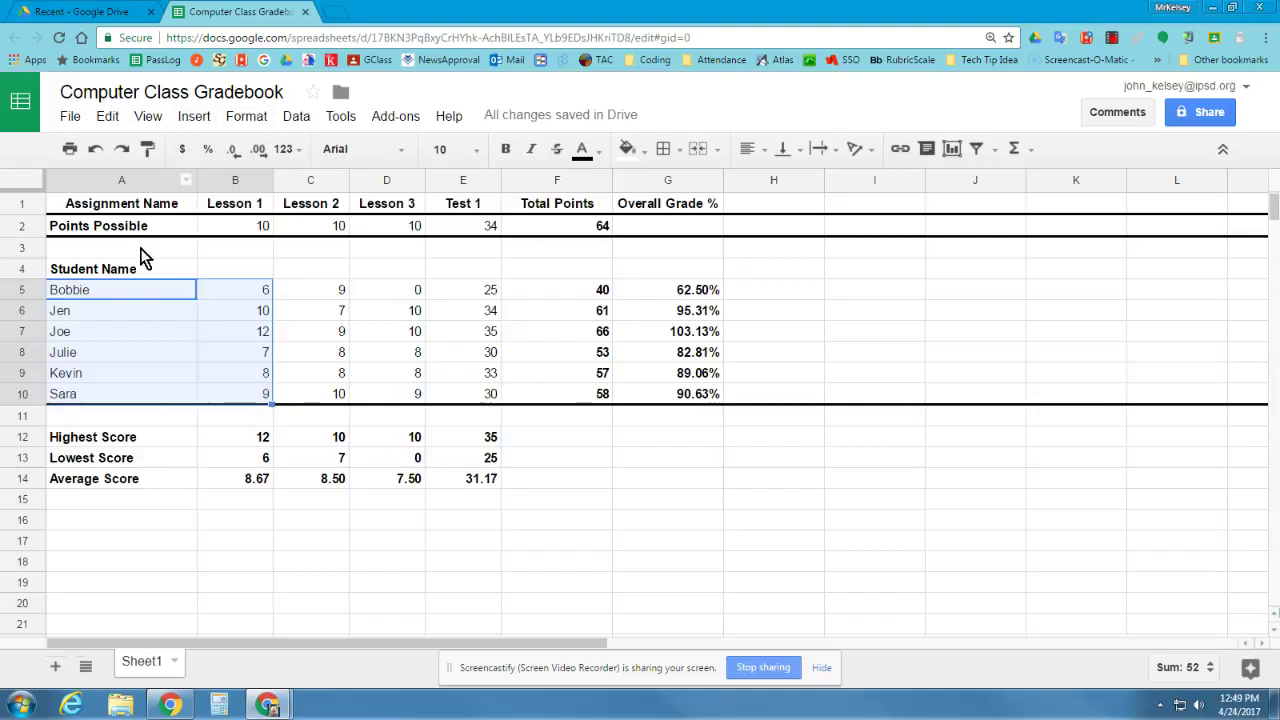
pyautogui.click(106, 283)
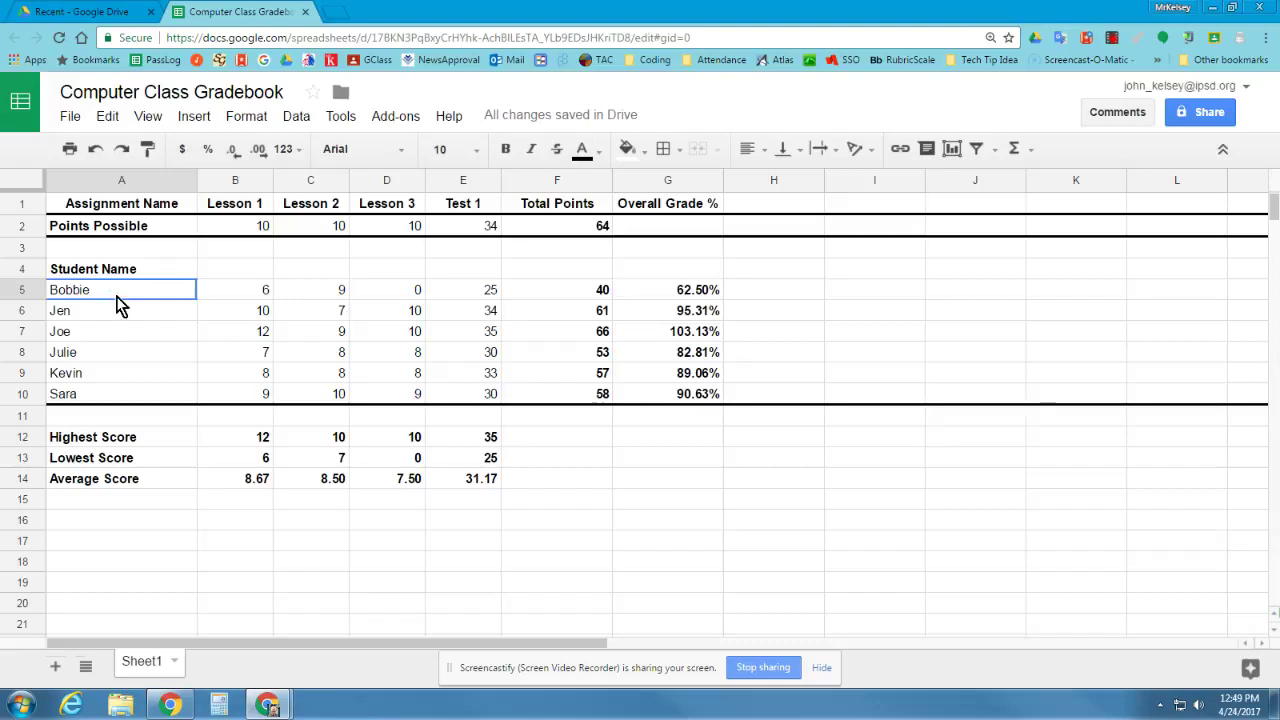
pyautogui.moveTo(116, 296); pyautogui.dragTo(268, 403)
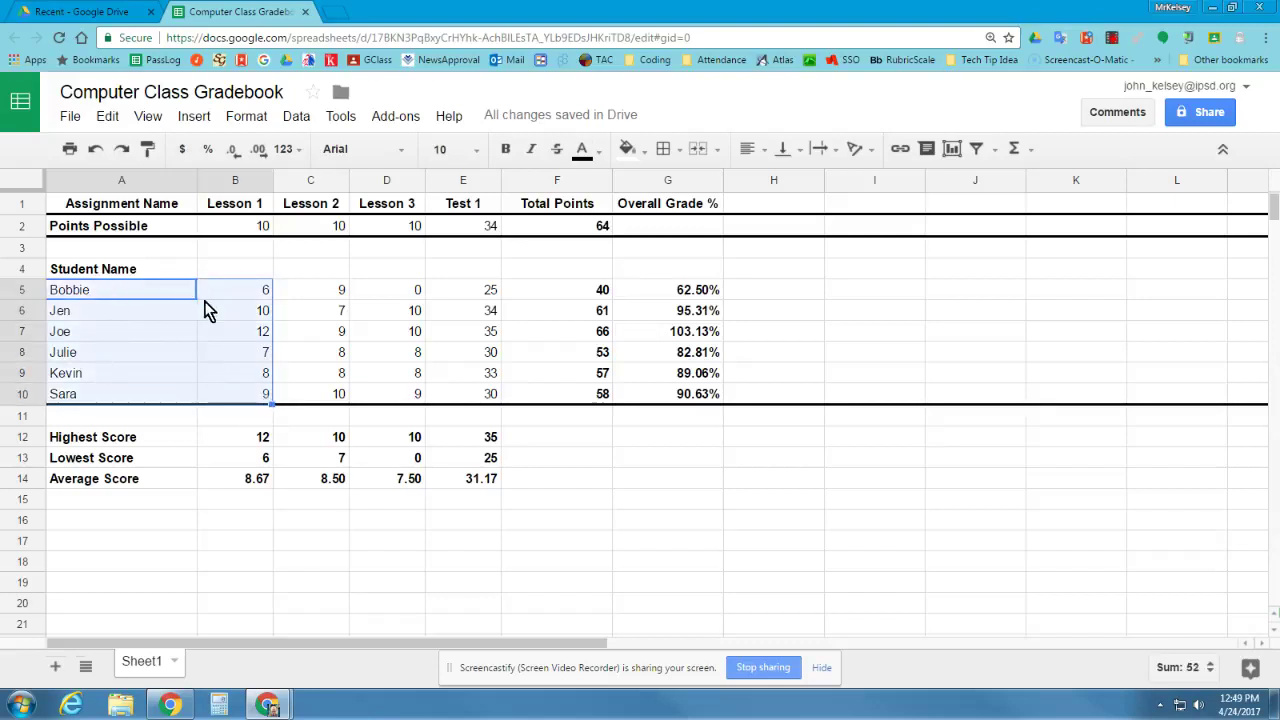
pyautogui.click(198, 122)
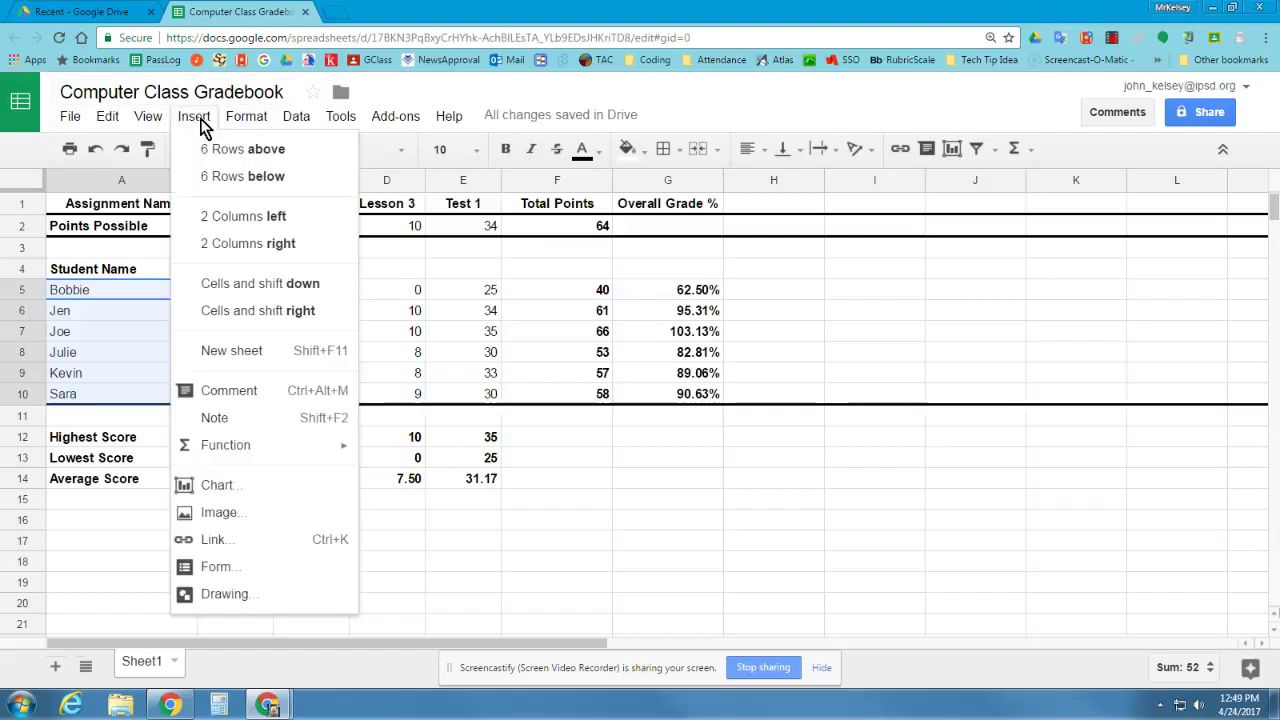
pyautogui.click(217, 486)
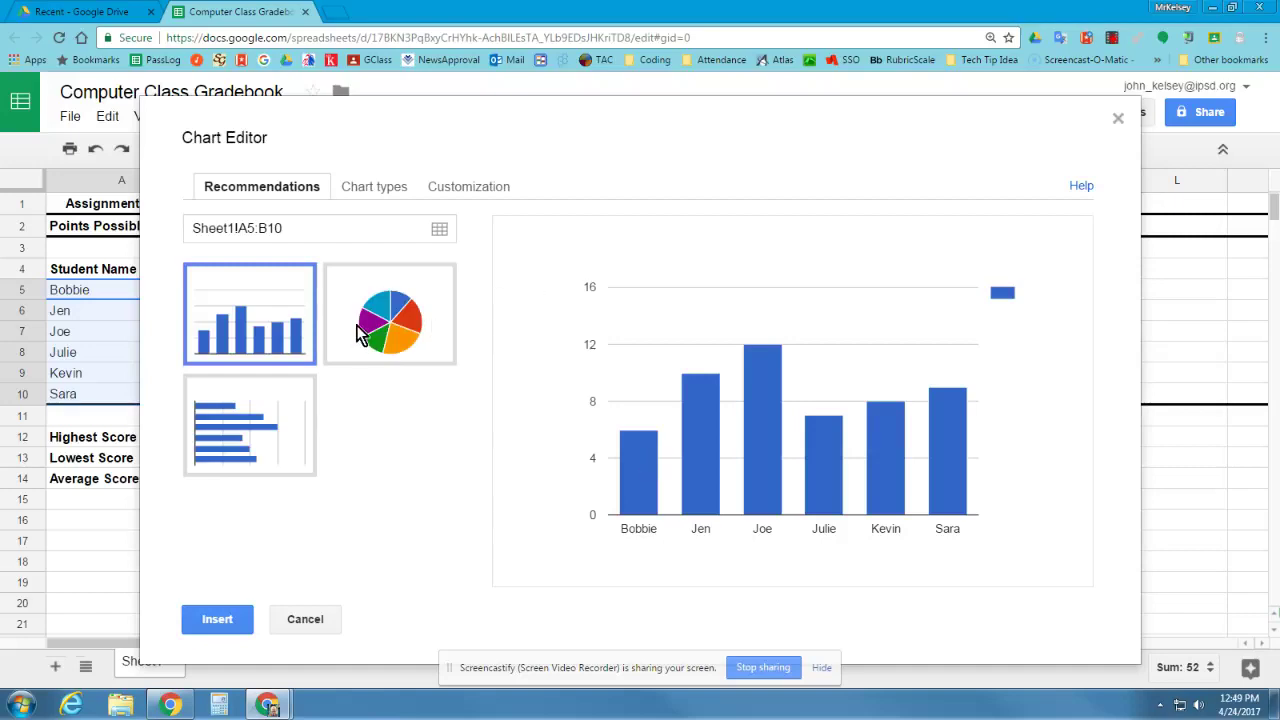
# - Preview the bar and pie suggestions, then pick the standard Column chart from the chart types list
pyautogui.click(295, 434)
pyautogui.click(267, 348)
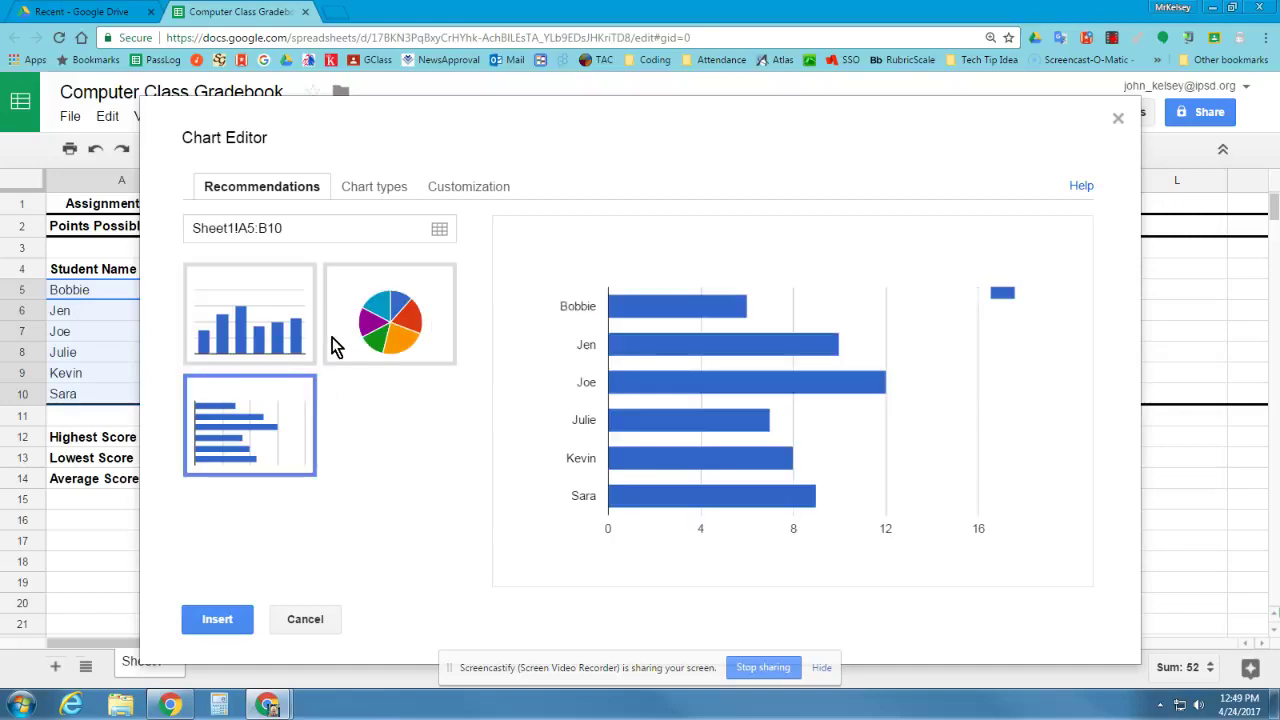
pyautogui.click(391, 320)
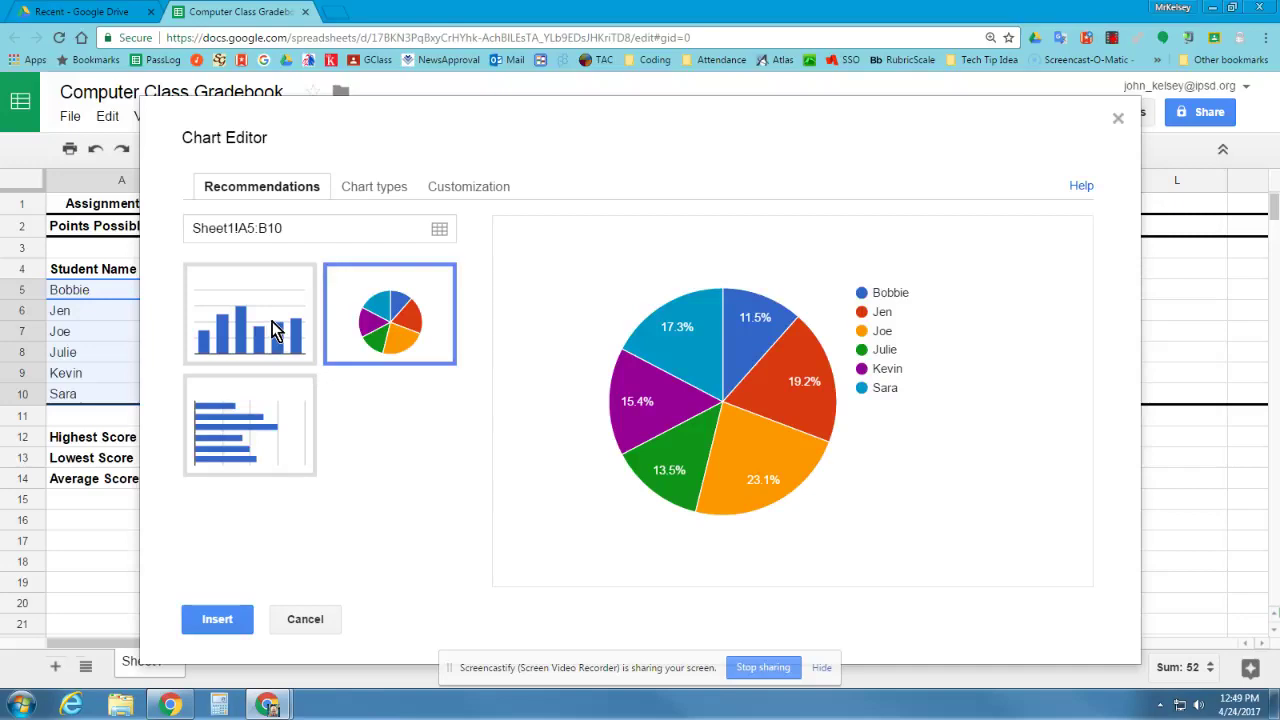
pyautogui.click(272, 321)
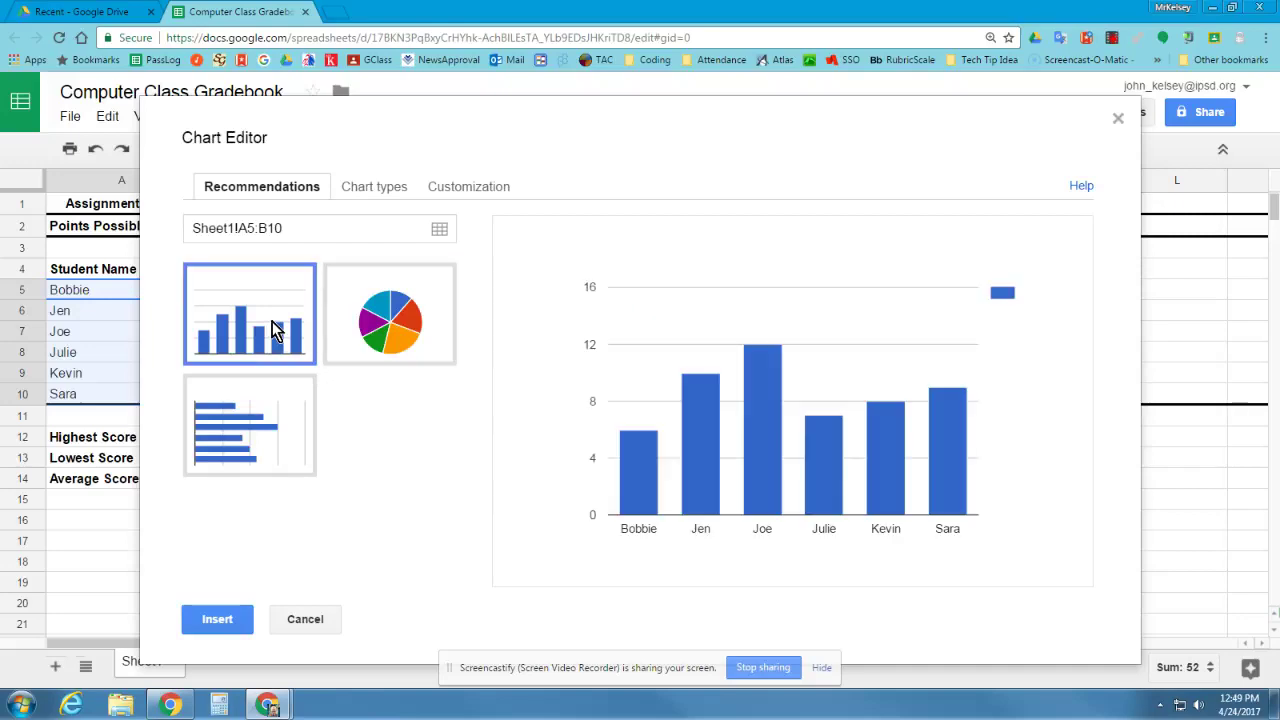
pyautogui.click(376, 196)
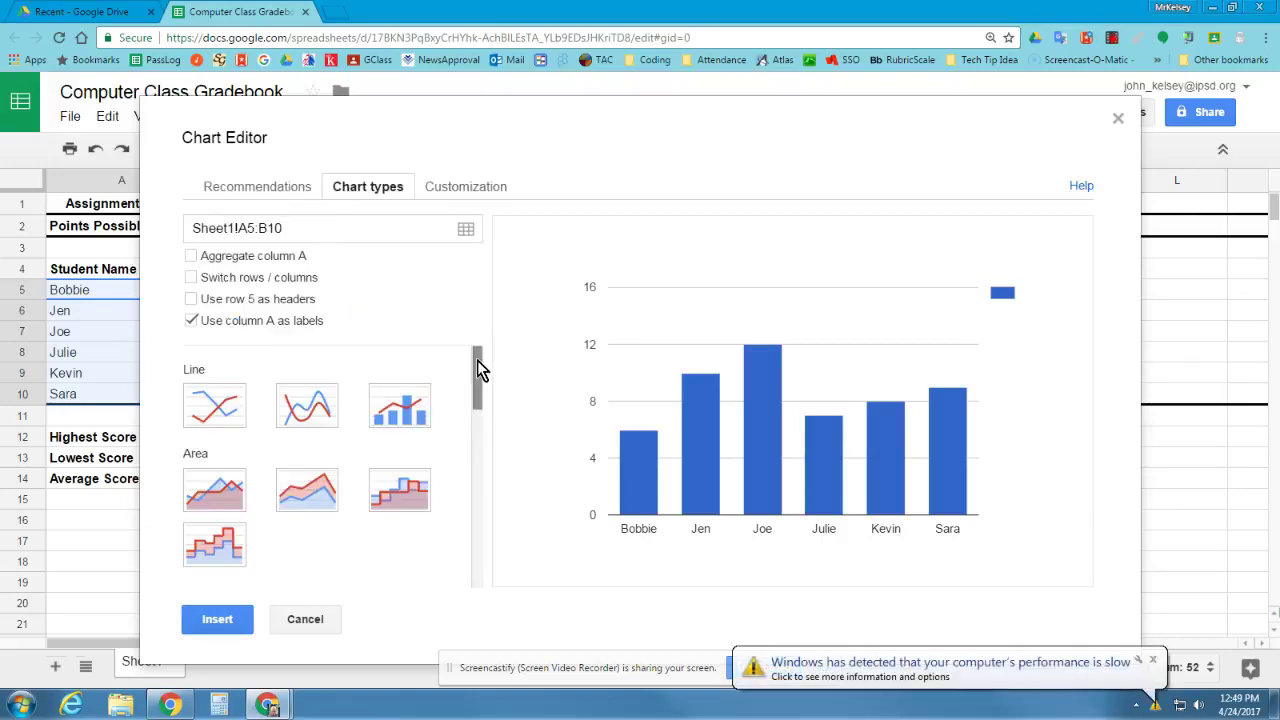
pyautogui.moveTo(478, 366); pyautogui.dragTo(471, 408)
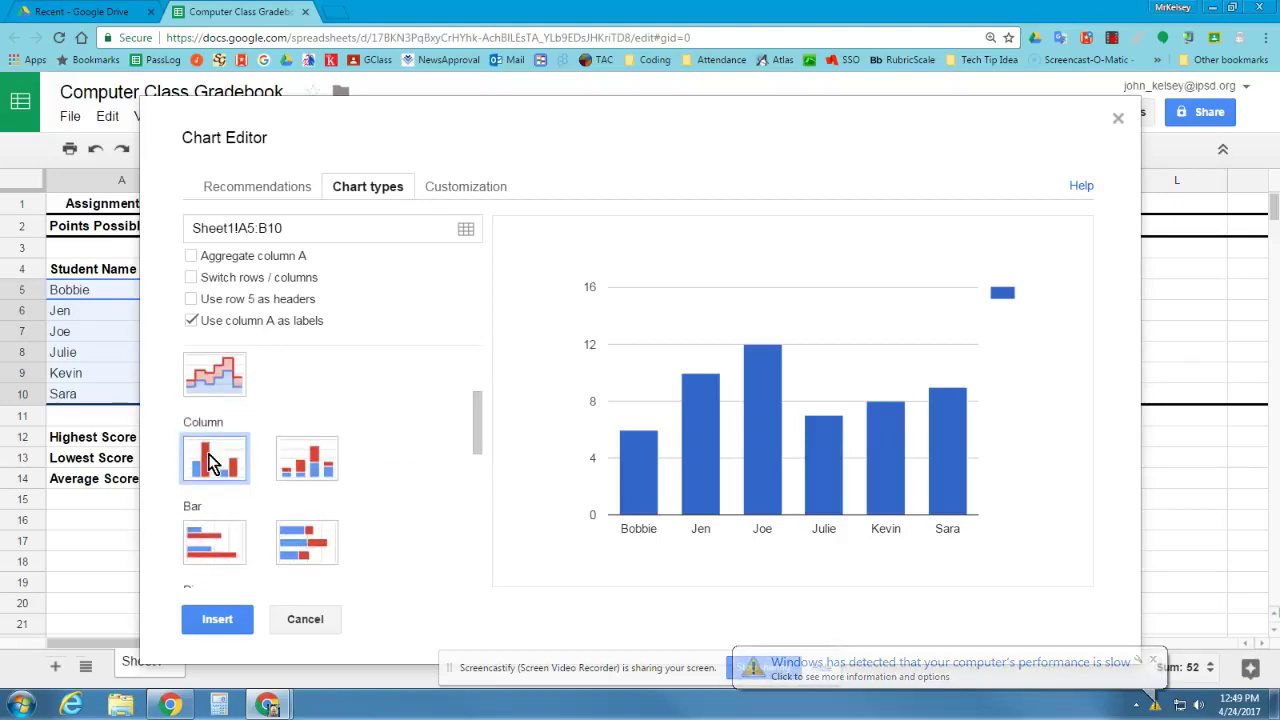
pyautogui.click(1152, 661)
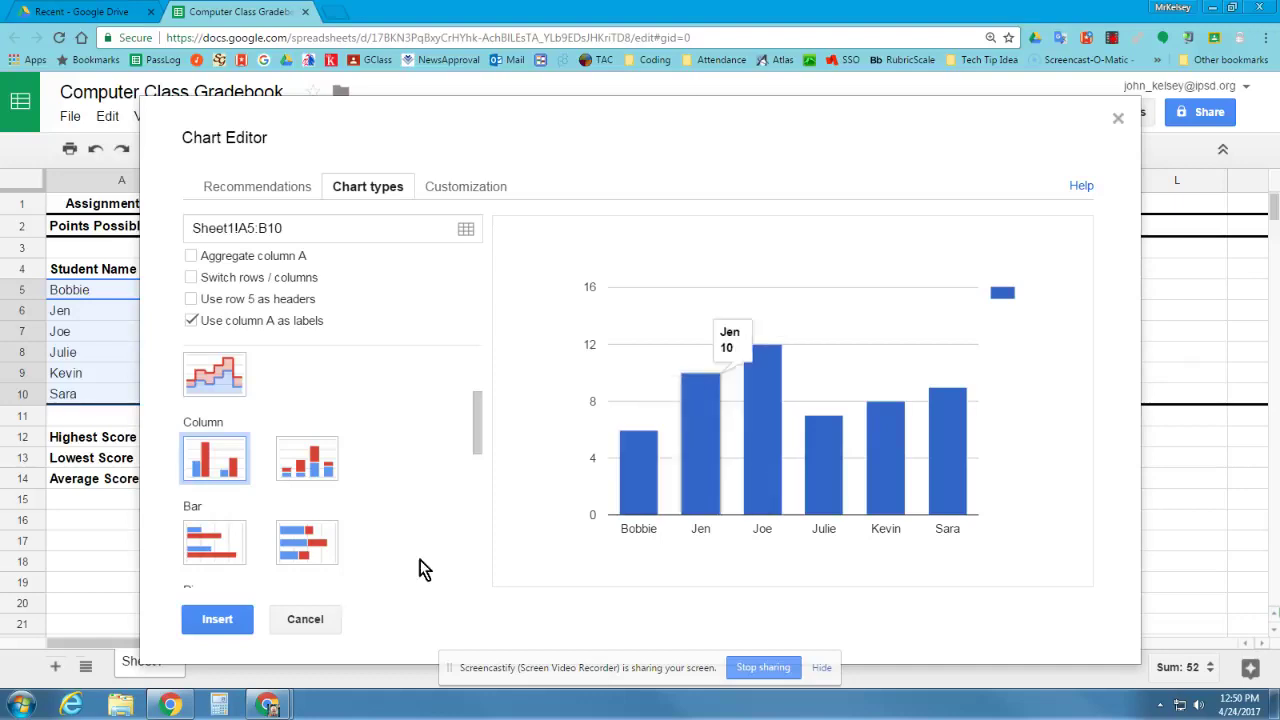
# - Give the chart the title 'Lesson 1 Scores' in the customization settings
pyautogui.click(459, 200)
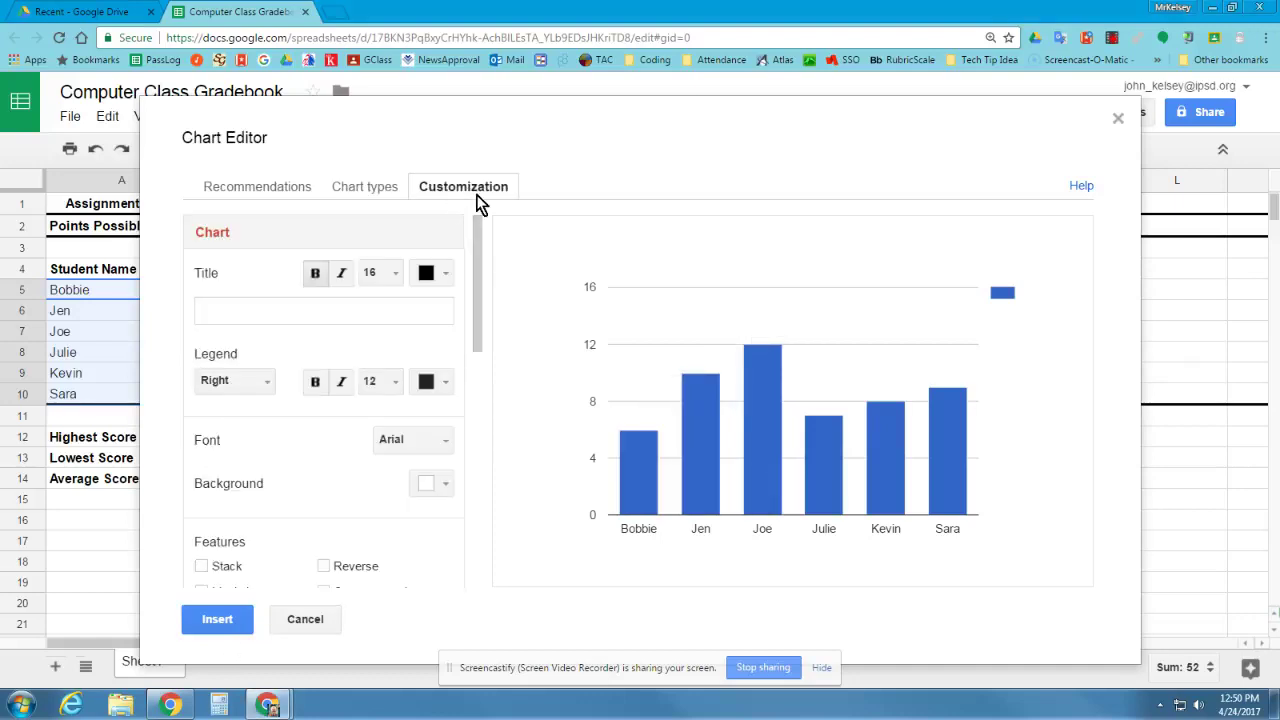
pyautogui.click(249, 310)
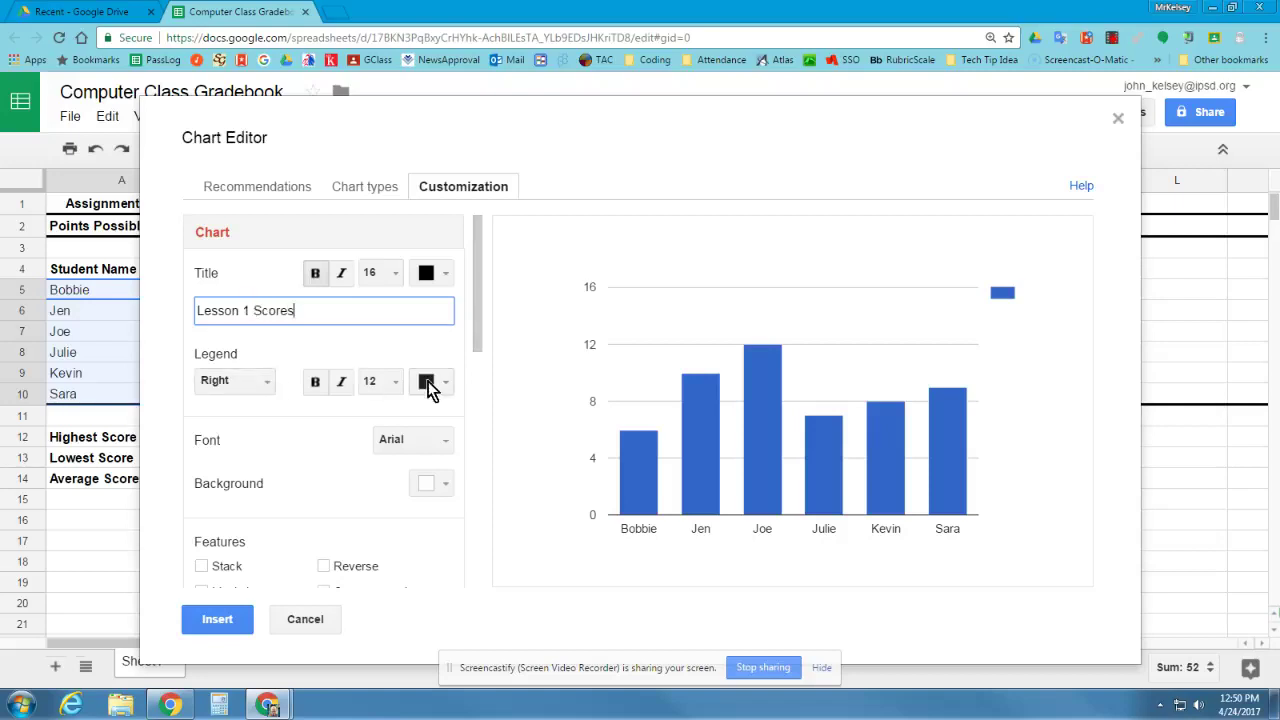
pyautogui.scroll(-2, 477, 346)
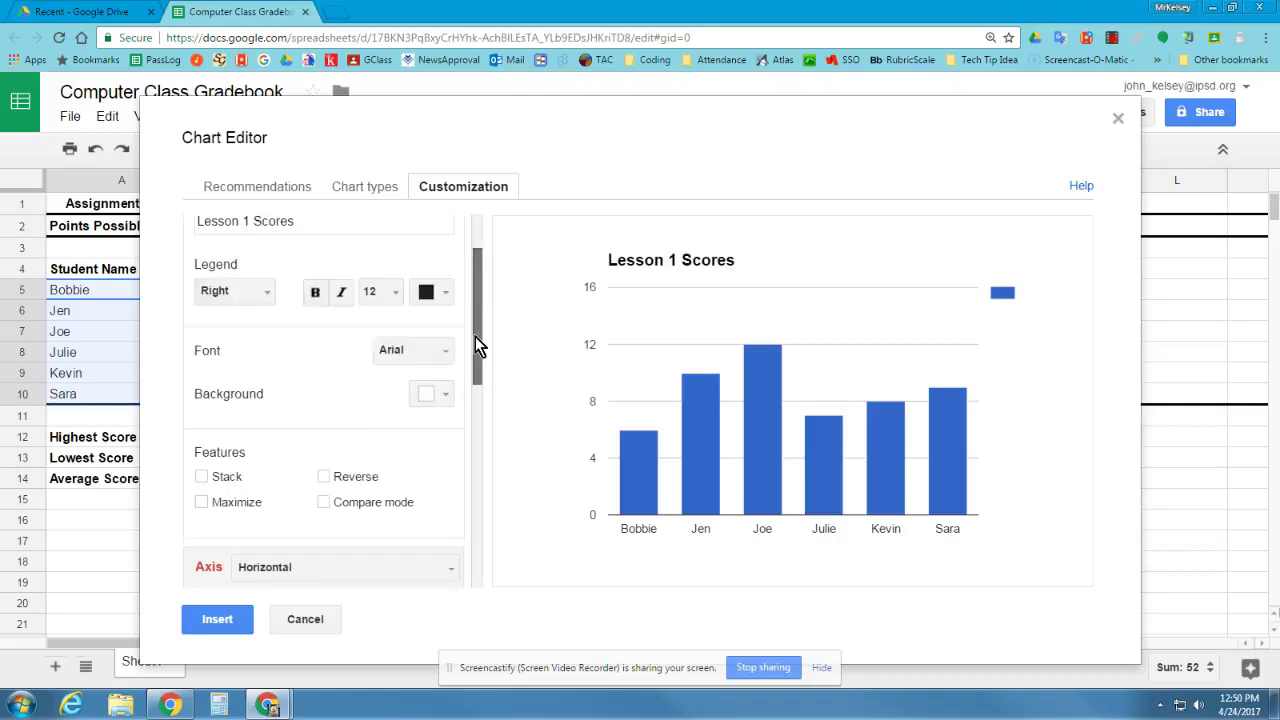
pyautogui.scroll(-1, 475, 341)
pyautogui.scroll(-3, 484, 370)
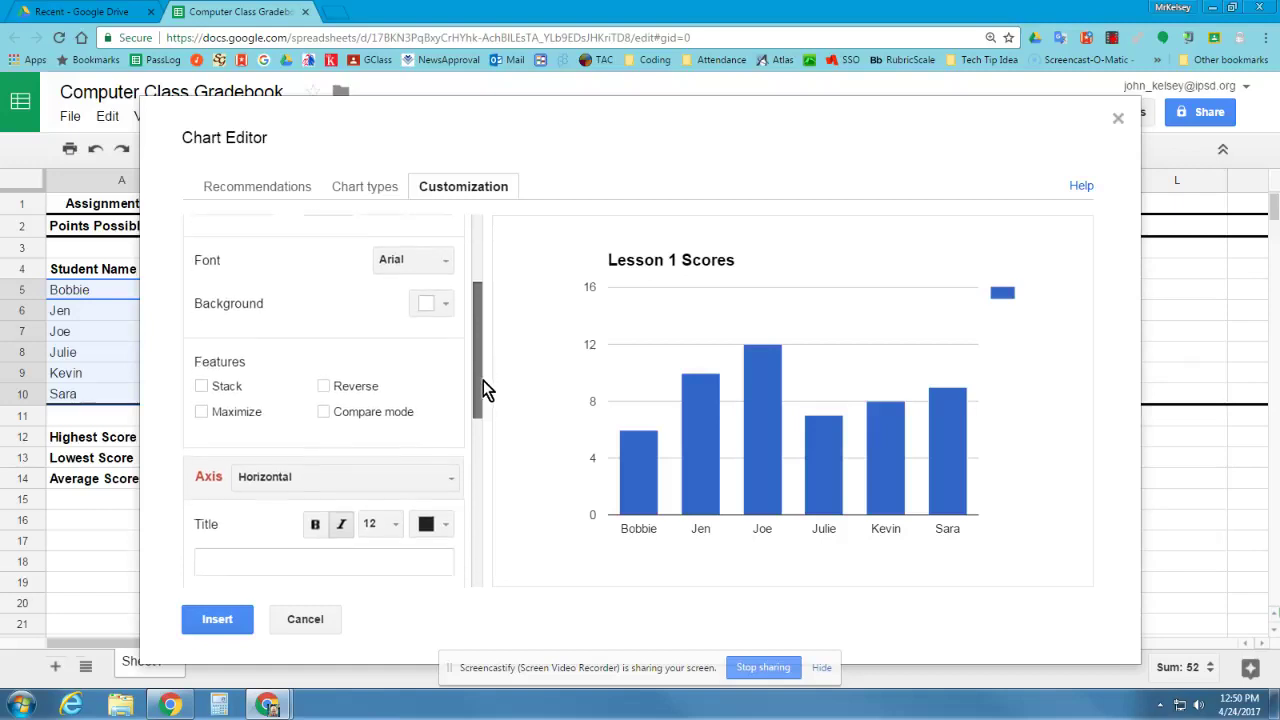
pyautogui.scroll(-1, 492, 450)
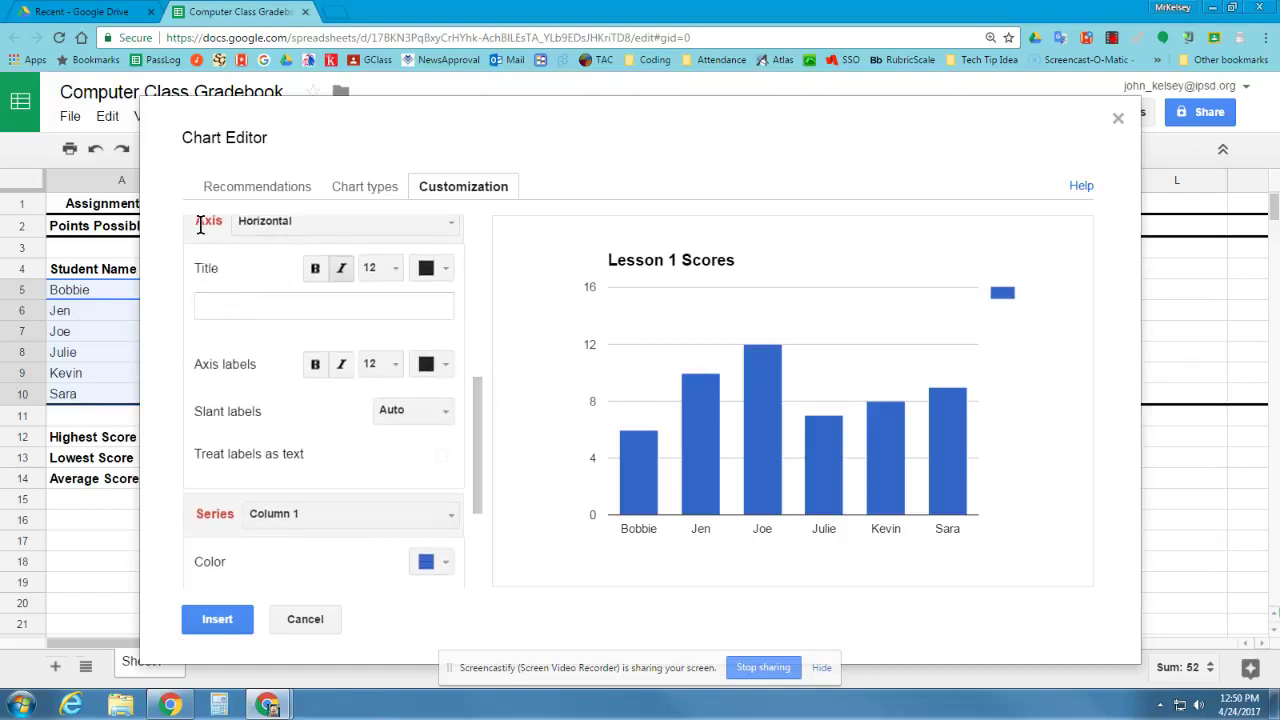
# - Set the series colour of the score columns to red
pyautogui.click(250, 302)
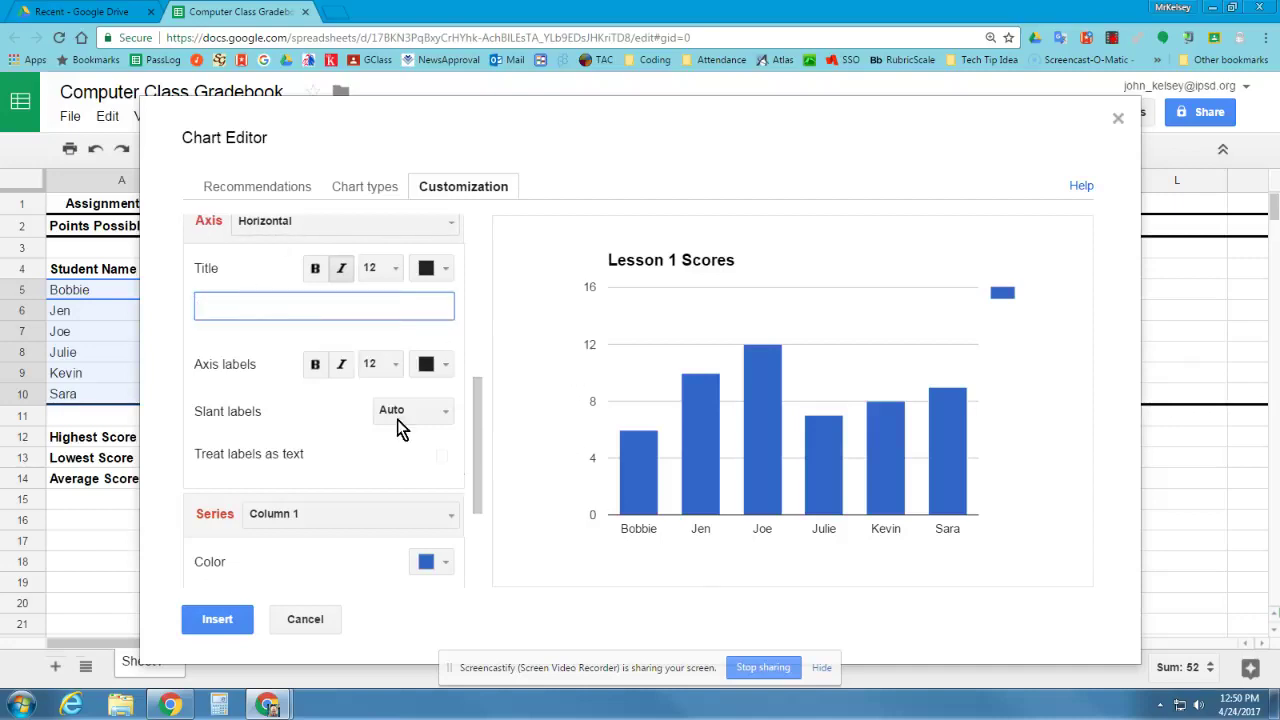
pyautogui.scroll(-2, 360, 400)
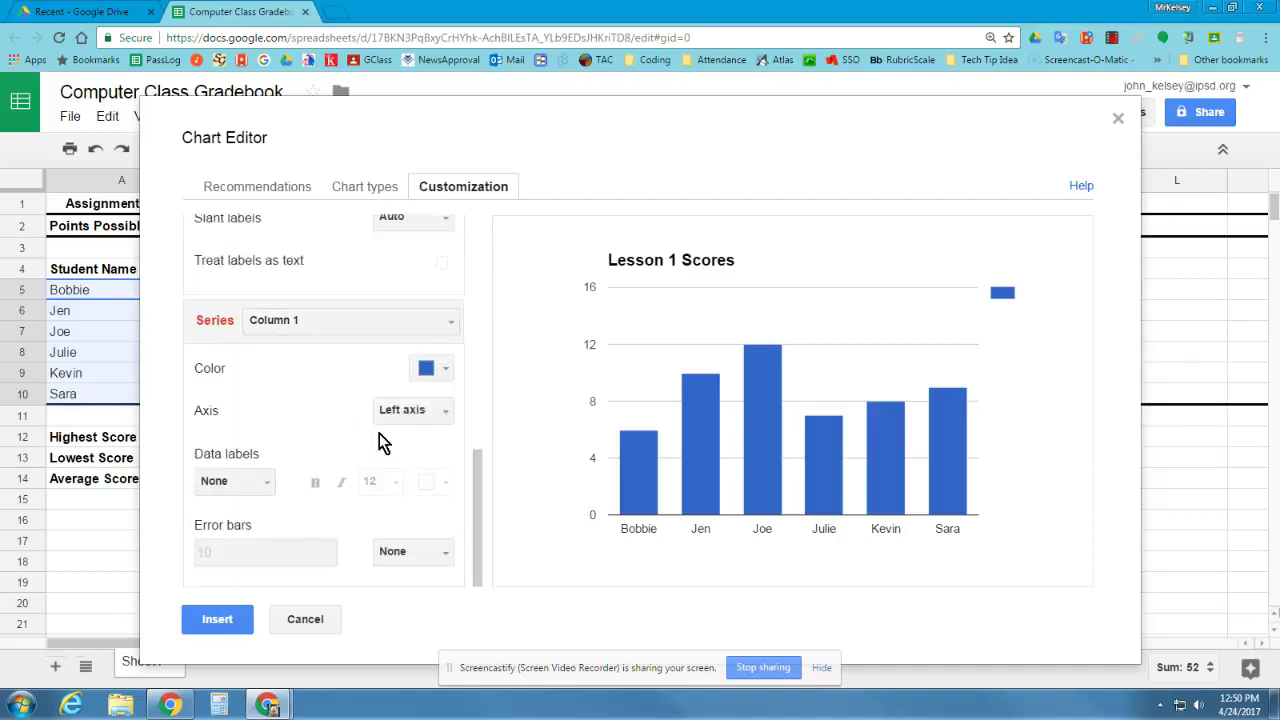
pyautogui.click(434, 368)
pyautogui.click(447, 449)
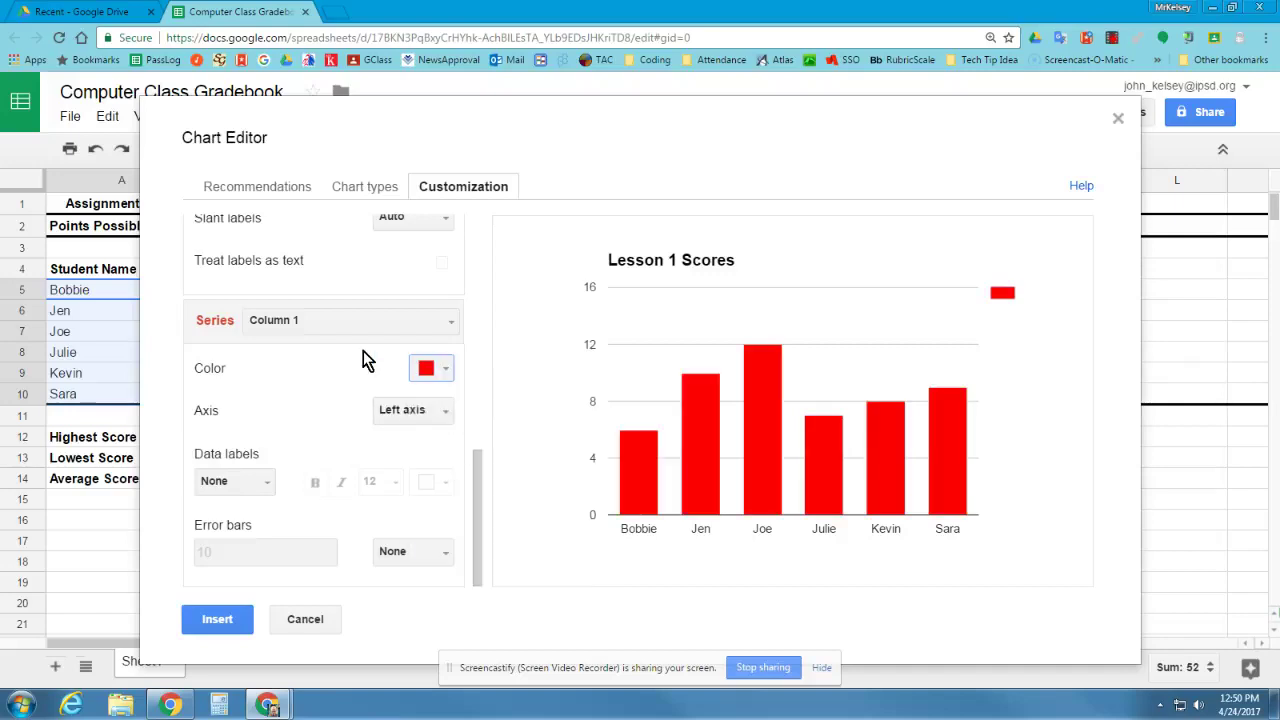
# - Insert the chart, move it right of the grade table, shrink it, then deselect it
pyautogui.click(232, 622)
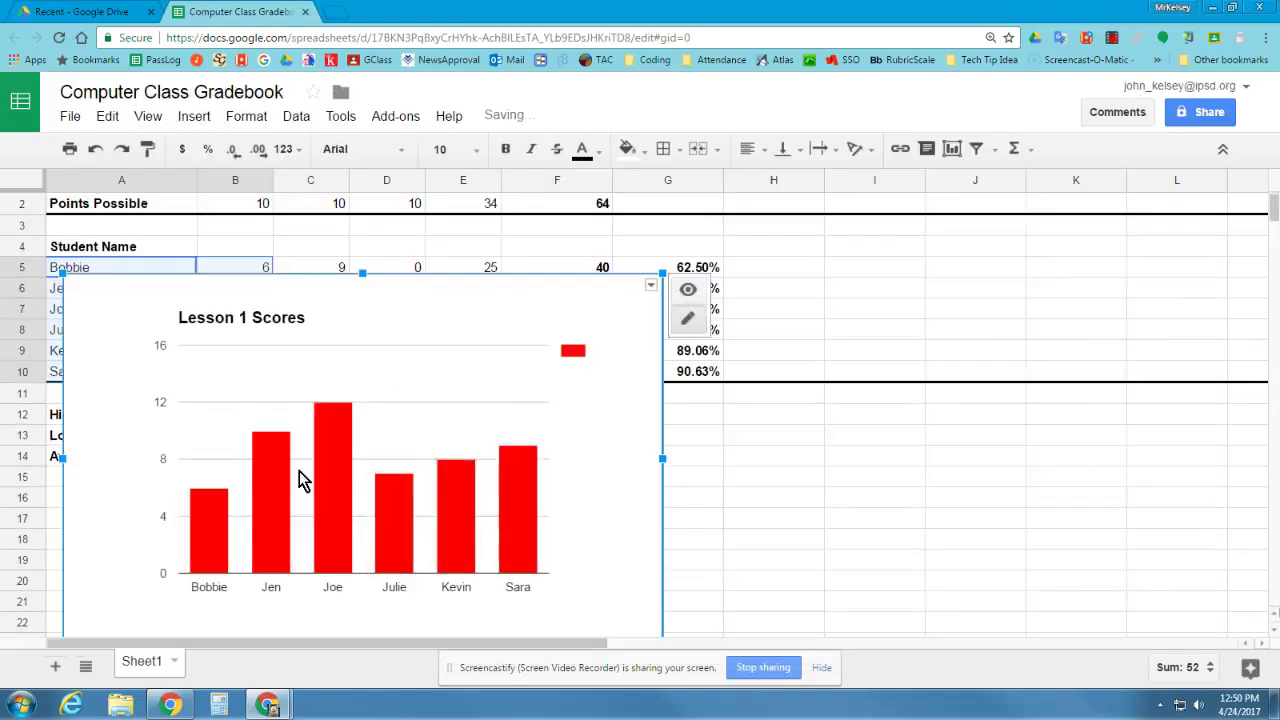
pyautogui.moveTo(500, 320); pyautogui.dragTo(1080, 273)
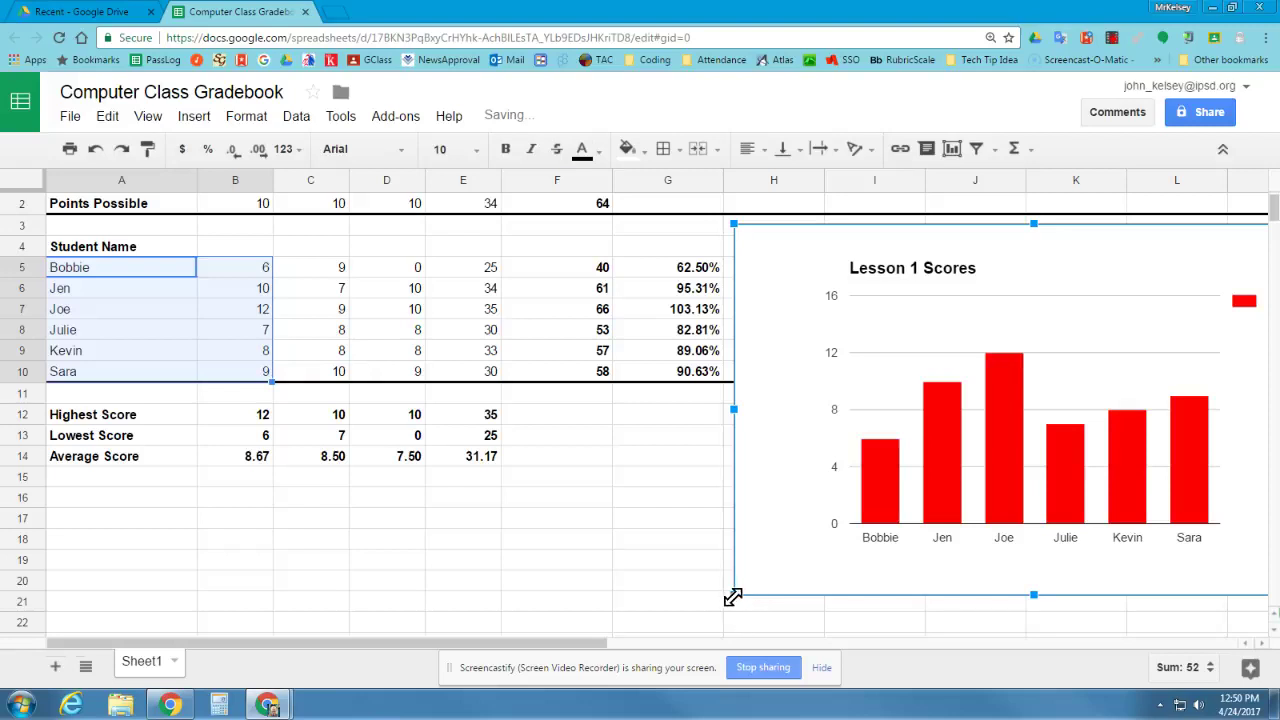
pyautogui.moveTo(733, 597); pyautogui.dragTo(840, 525)
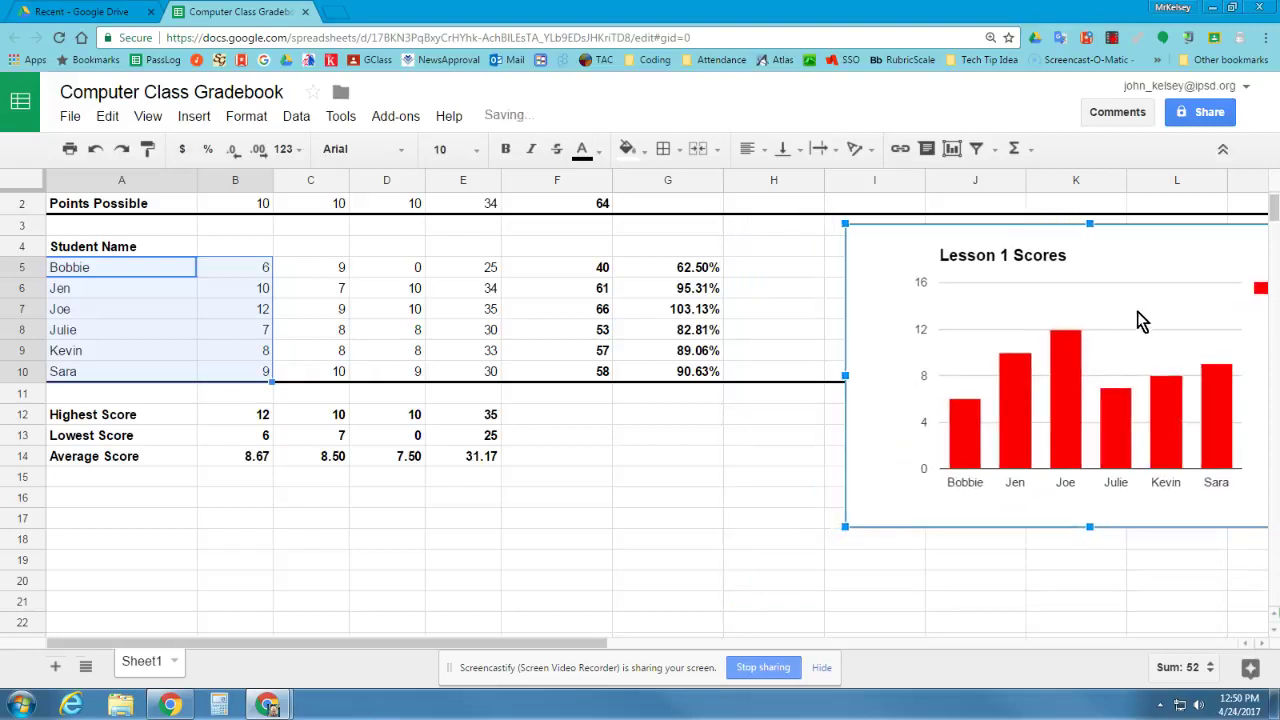
pyautogui.moveTo(1142, 320); pyautogui.dragTo(1051, 320)
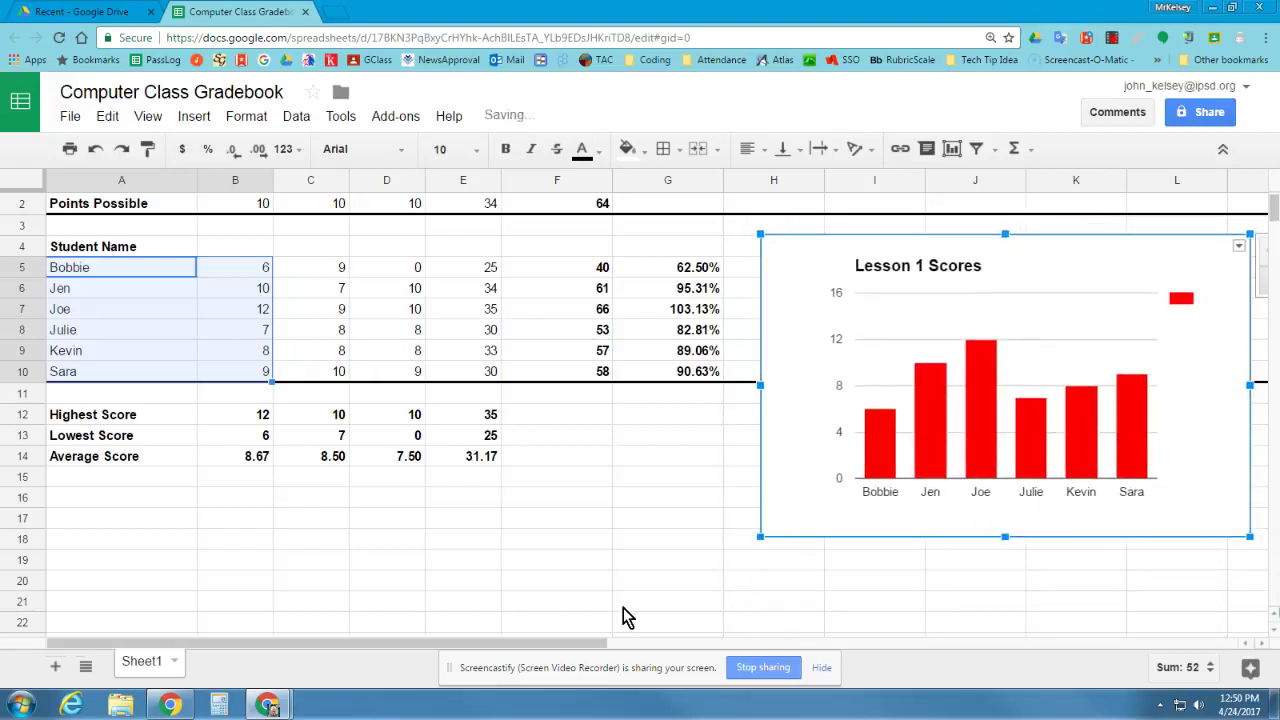
pyautogui.click(568, 546)
pyautogui.click(815, 562)
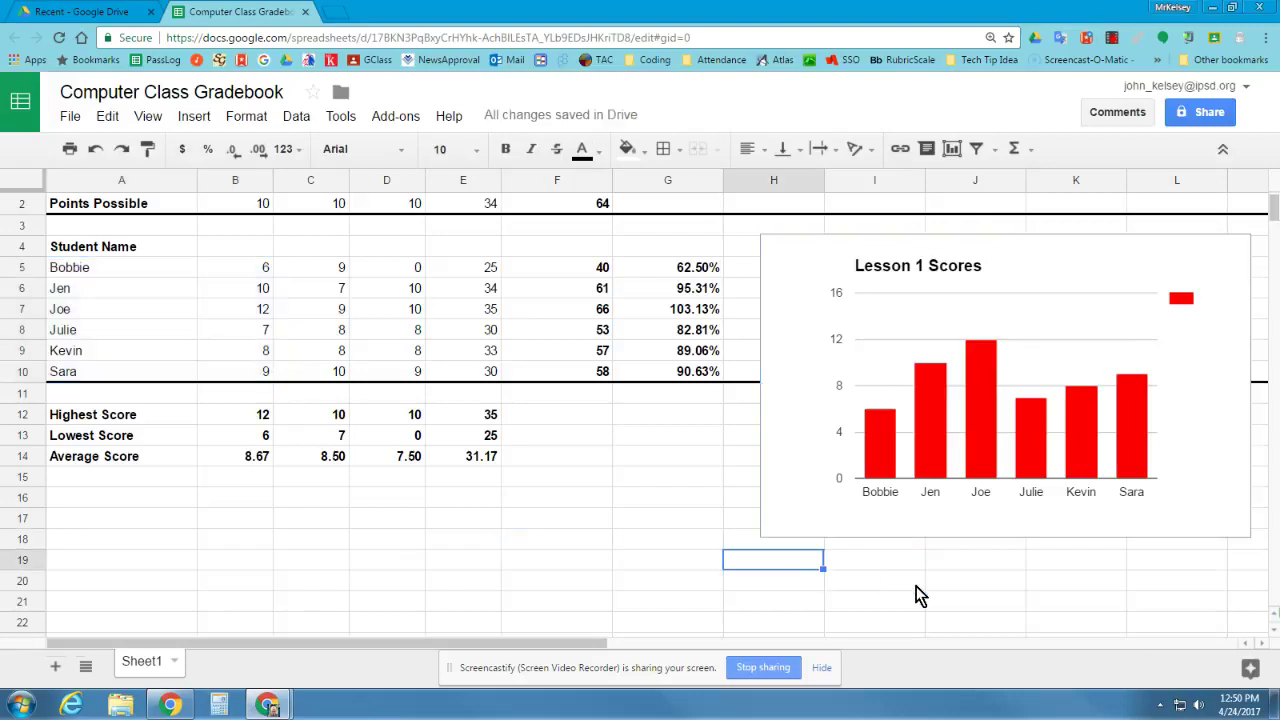
pyautogui.click(938, 623)
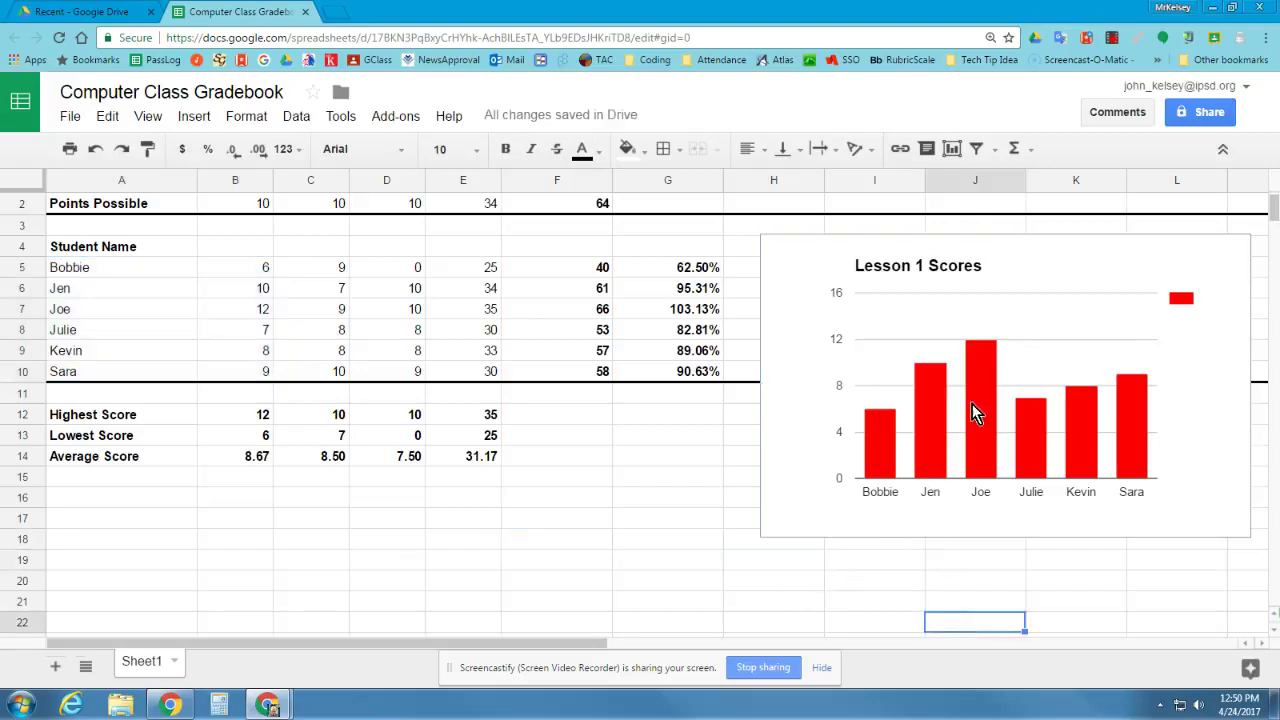
pyautogui.click(847, 563)
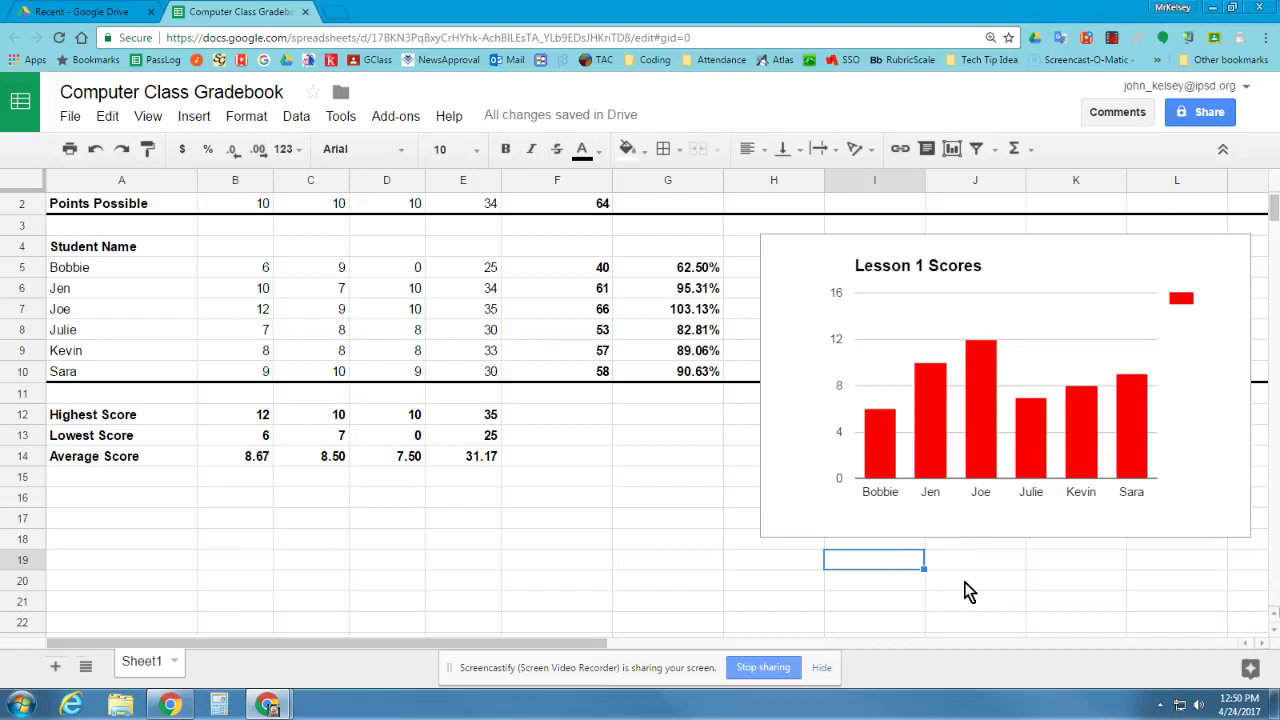
pyautogui.click(527, 584)
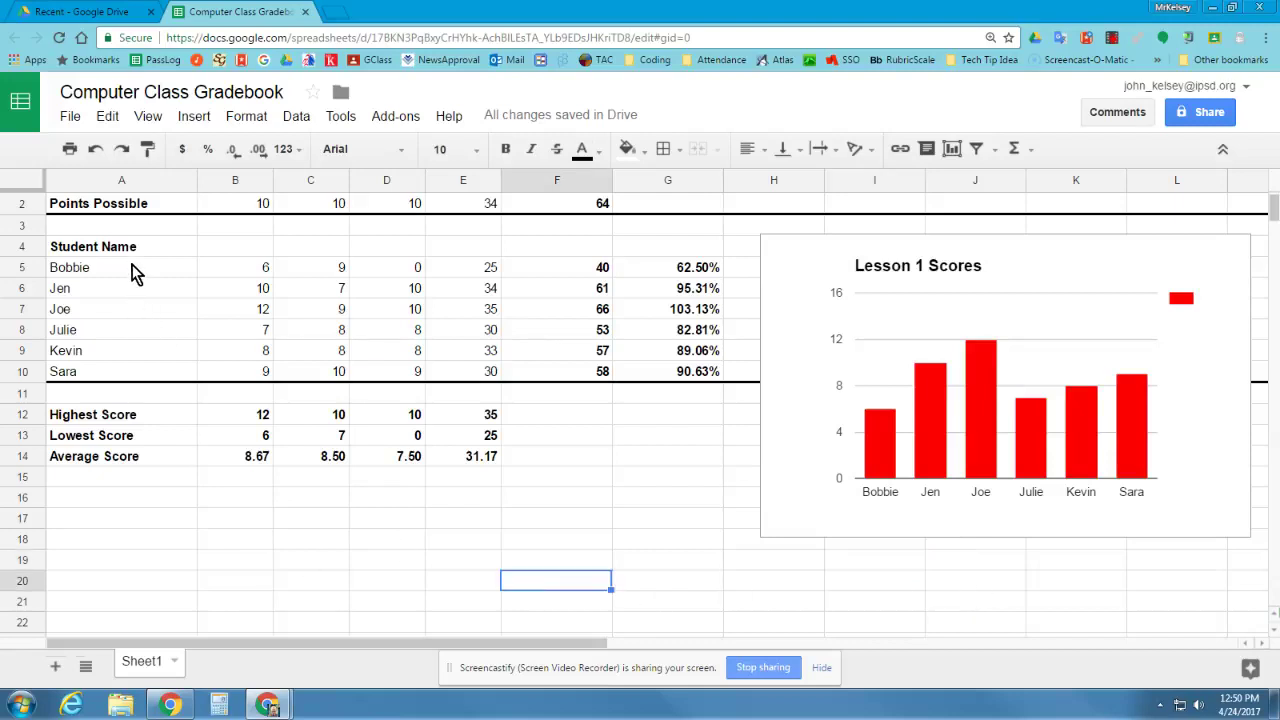
pyautogui.moveTo(133, 267); pyautogui.dragTo(486, 266)
pyautogui.scroll(1, 579, 334)
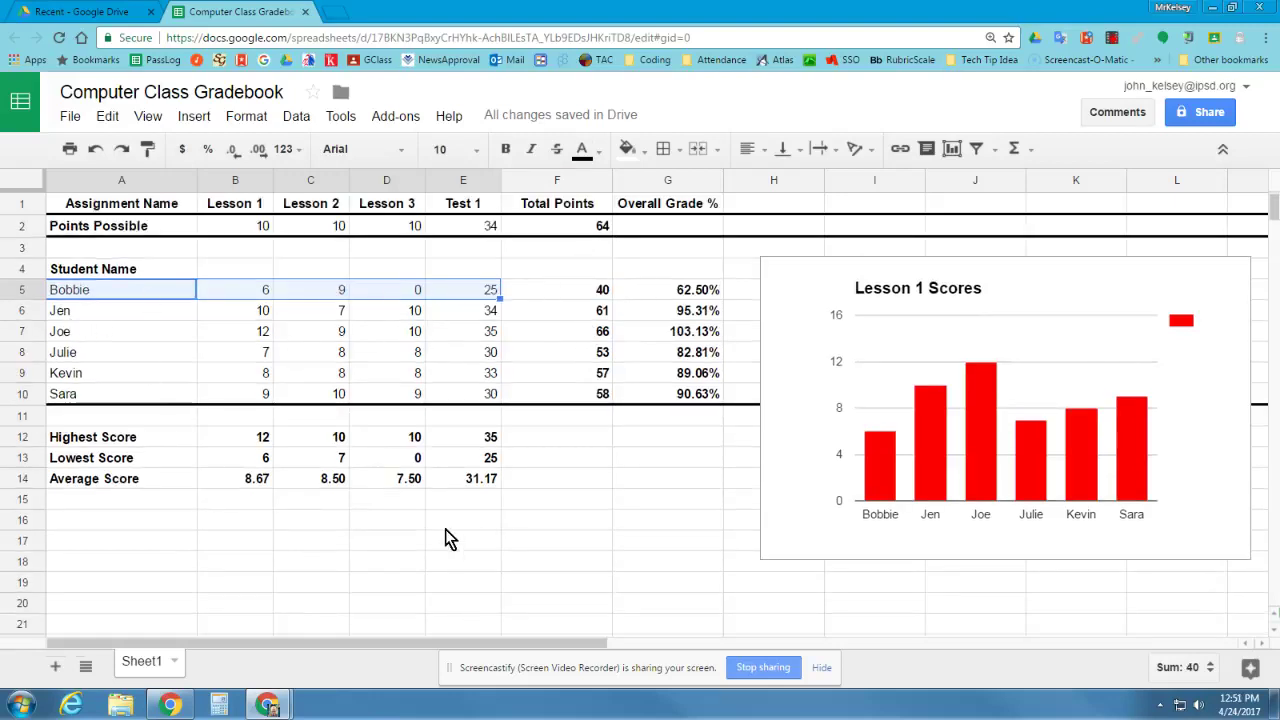
pyautogui.click(574, 566)
pyautogui.moveTo(120, 293); pyautogui.dragTo(132, 394)
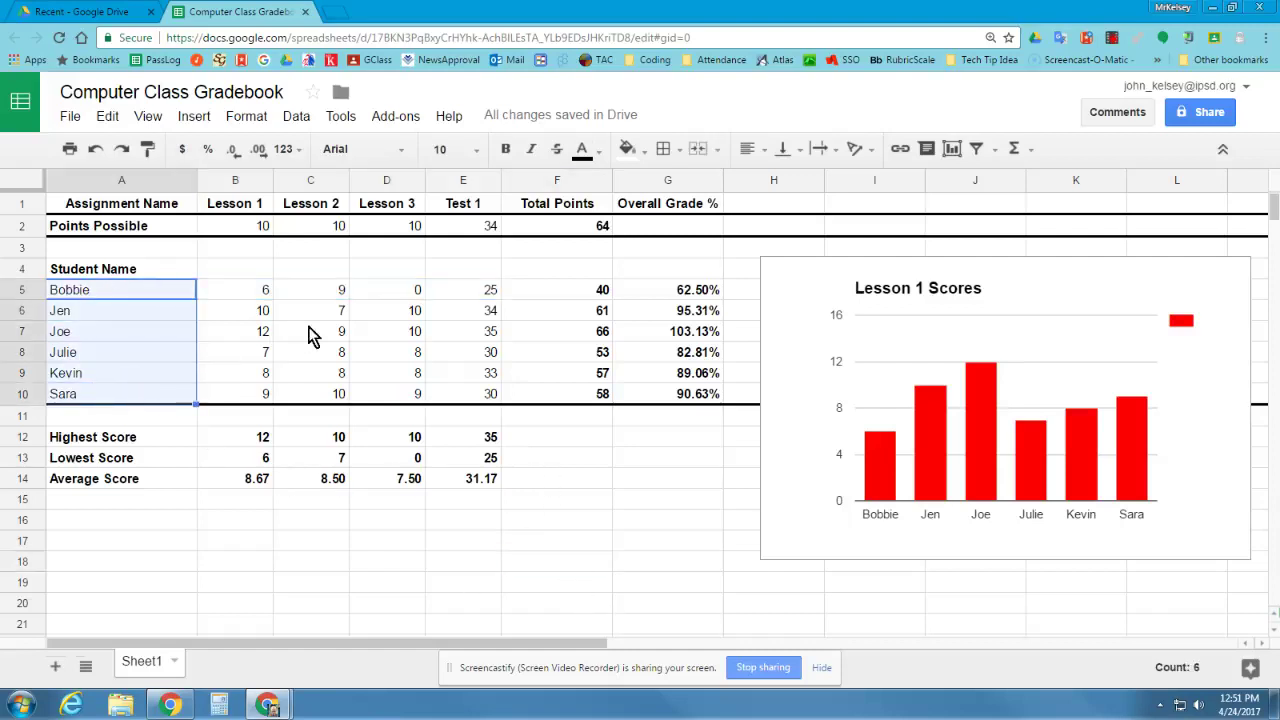
pyautogui.moveTo(452, 292); pyautogui.dragTo(460, 392)
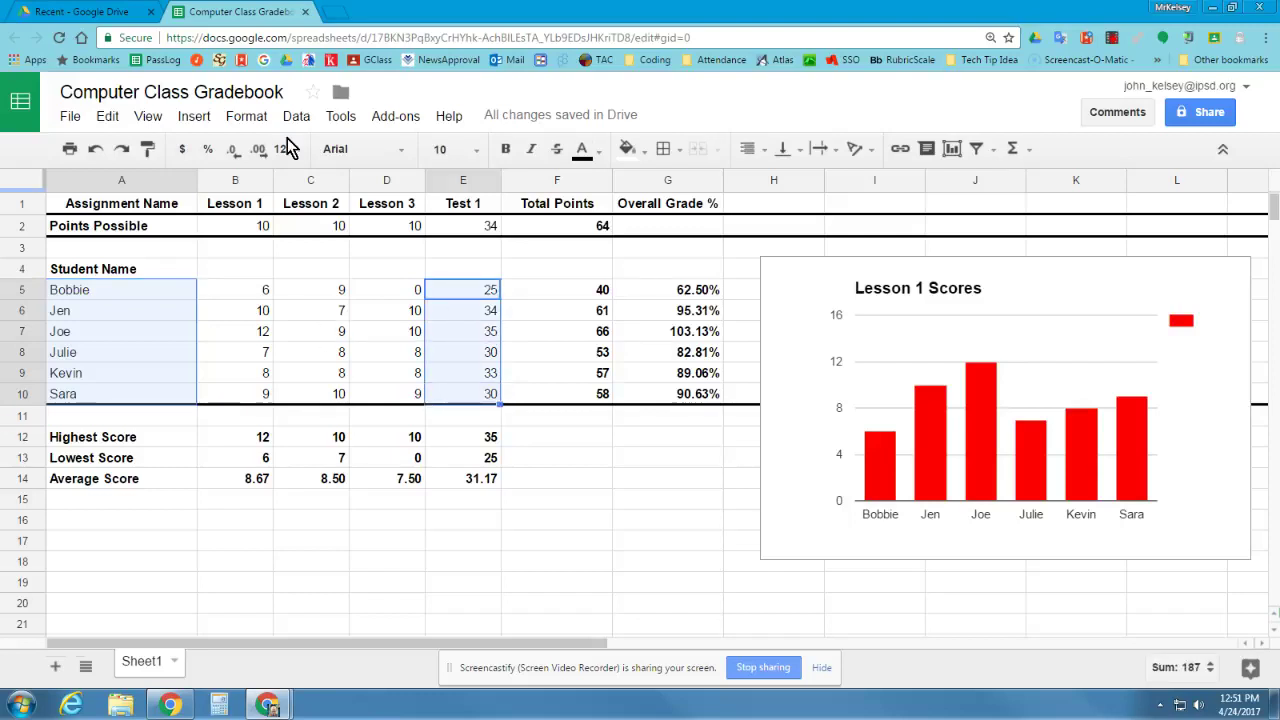
pyautogui.click(188, 117)
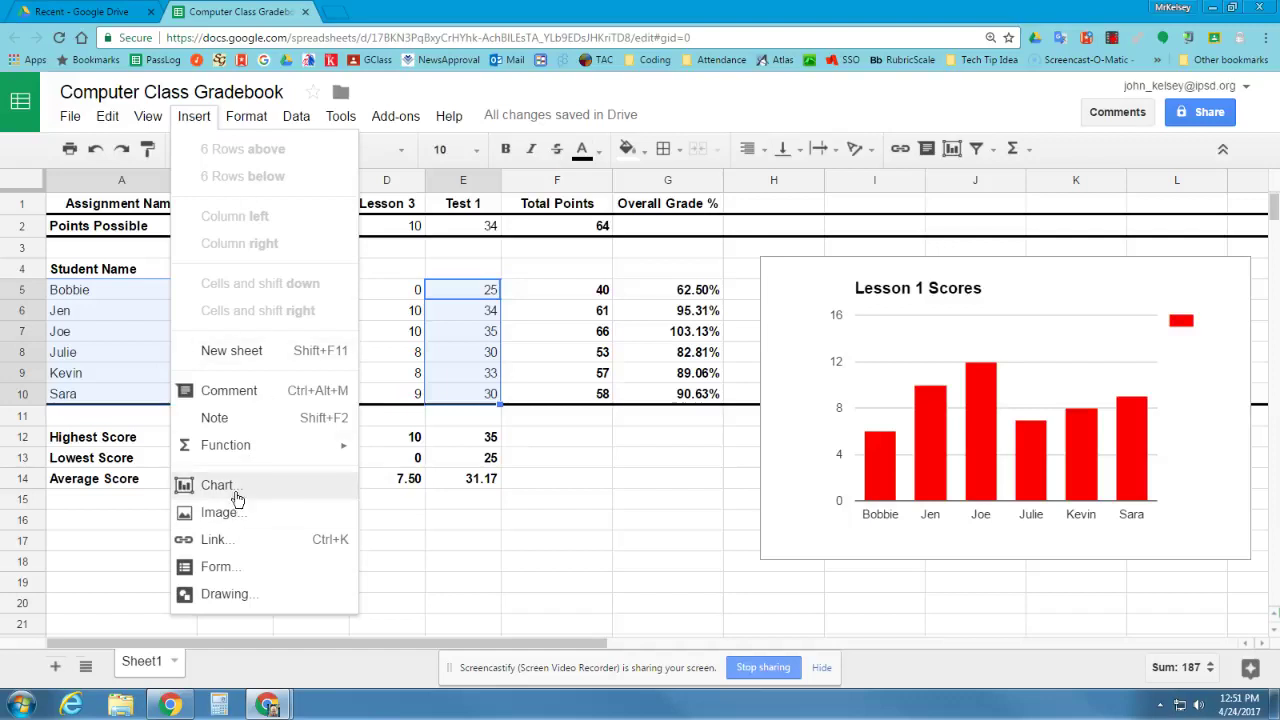
pyautogui.click(655, 500)
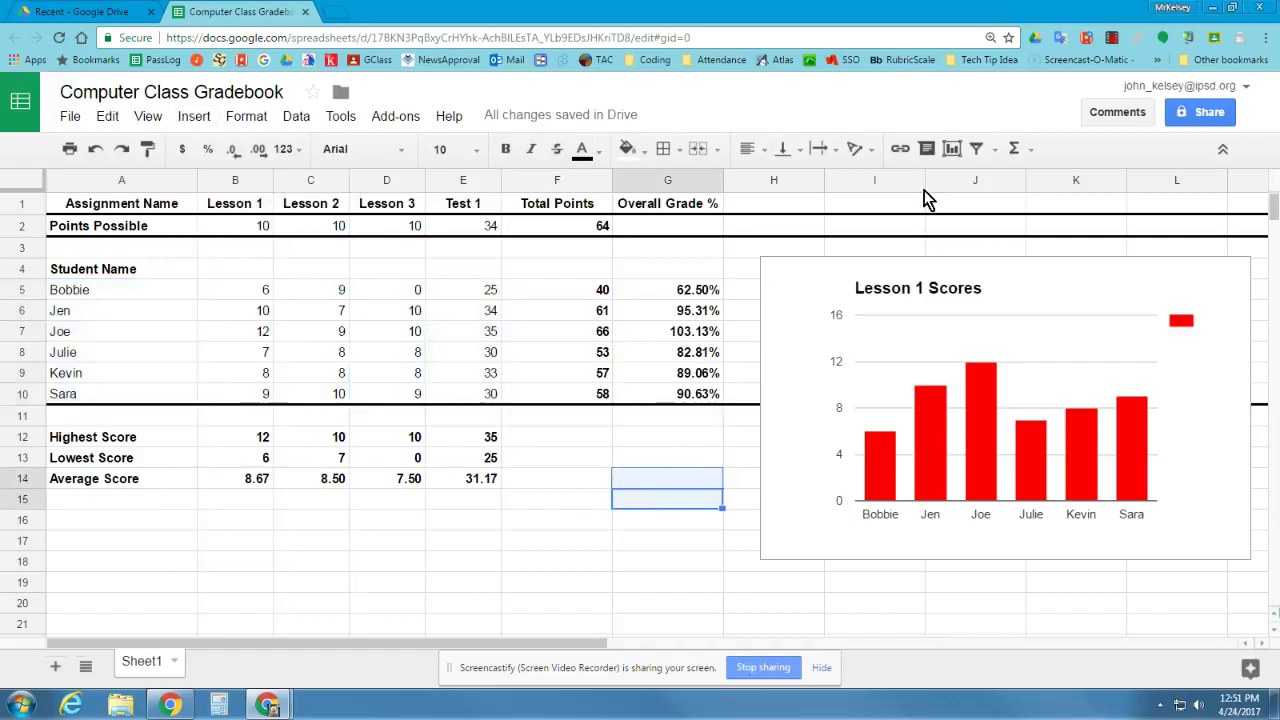
pyautogui.click(1111, 40)
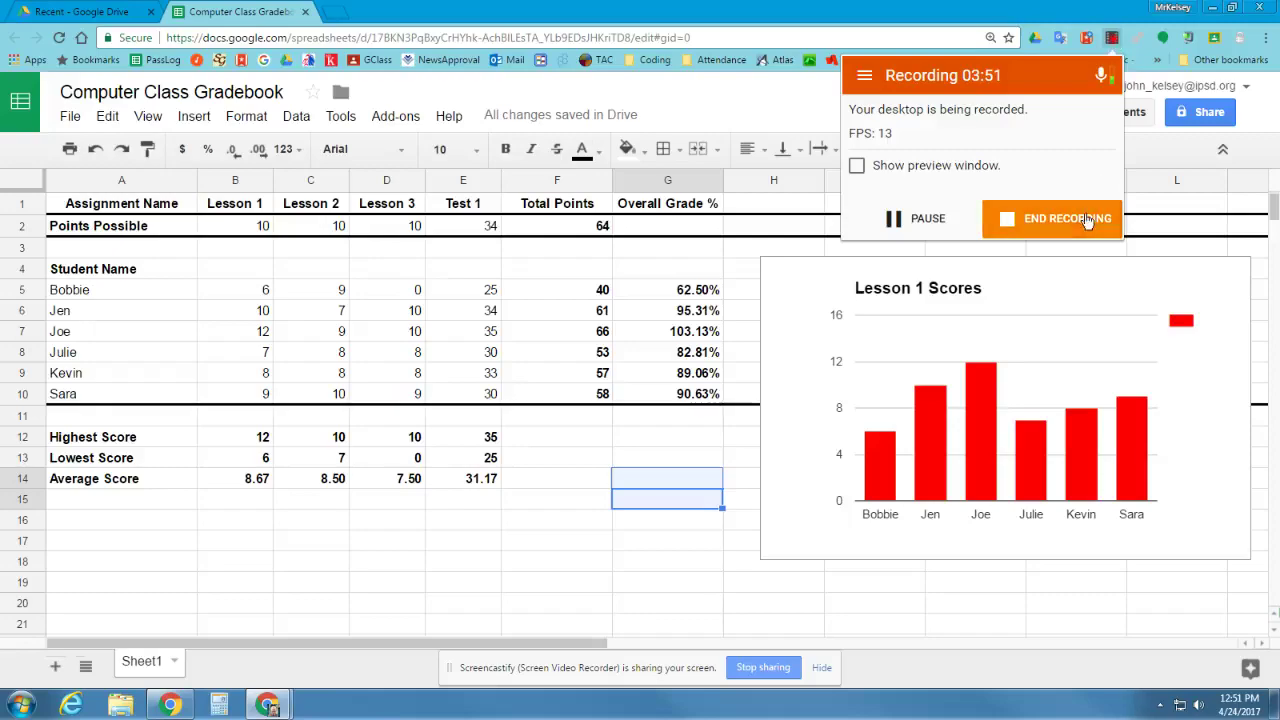